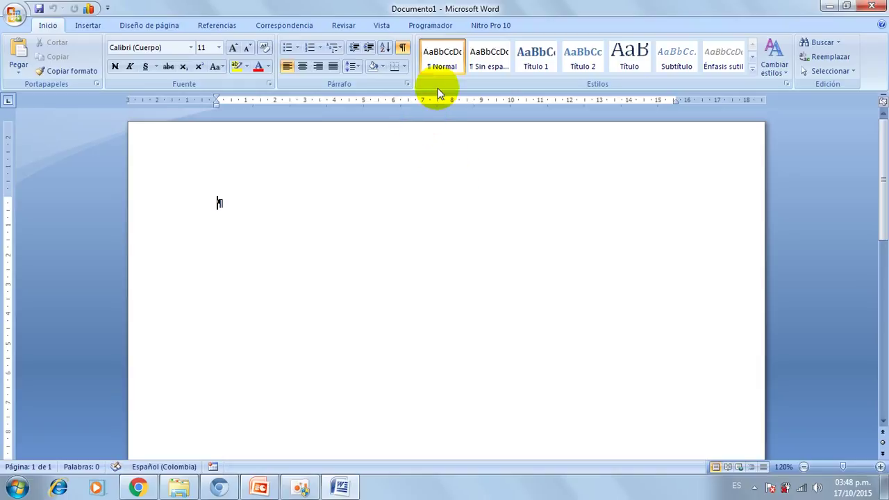
Open and close the Office file menu, then browse the ribbon tabs from Insertar to Programador.
click(14, 15)
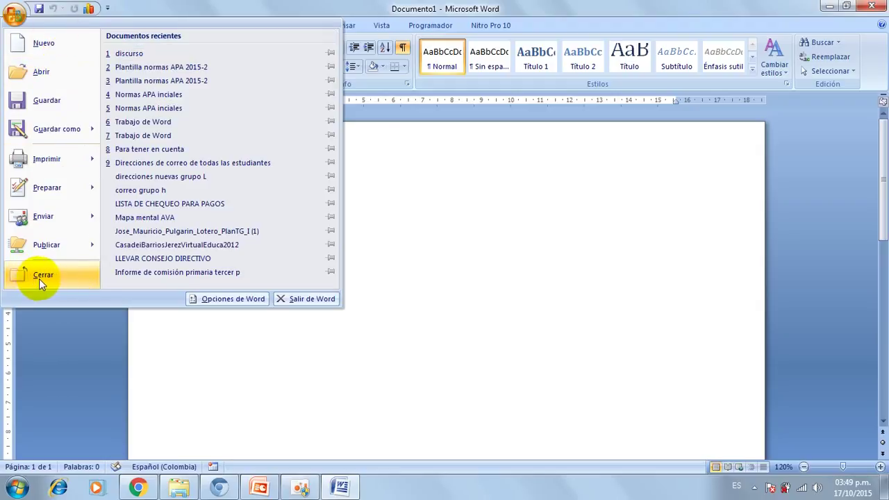
click(447, 291)
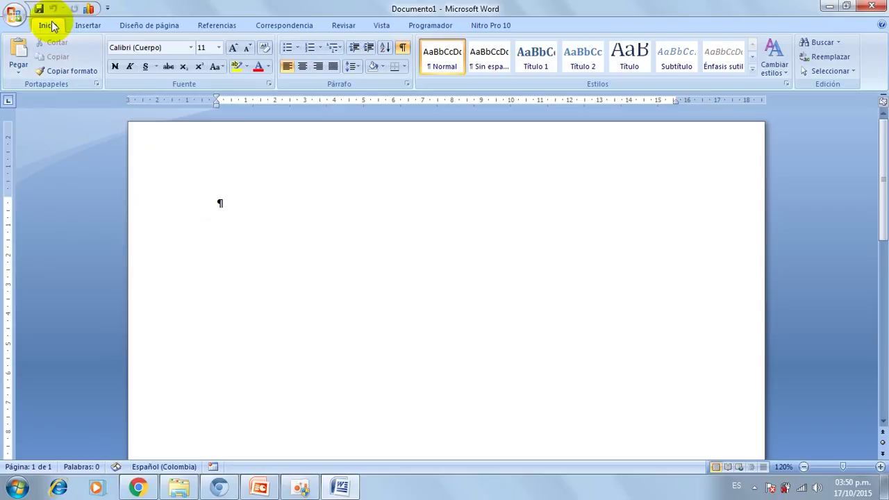
click(78, 25)
click(138, 25)
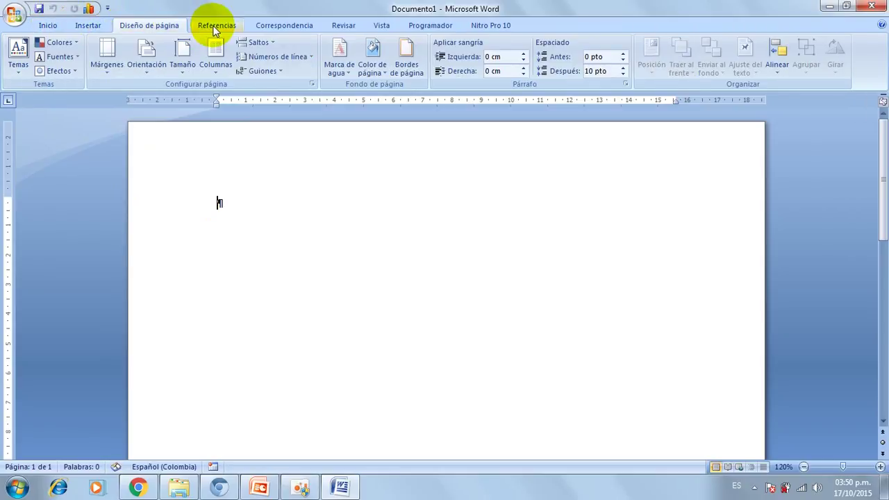
click(215, 26)
click(281, 25)
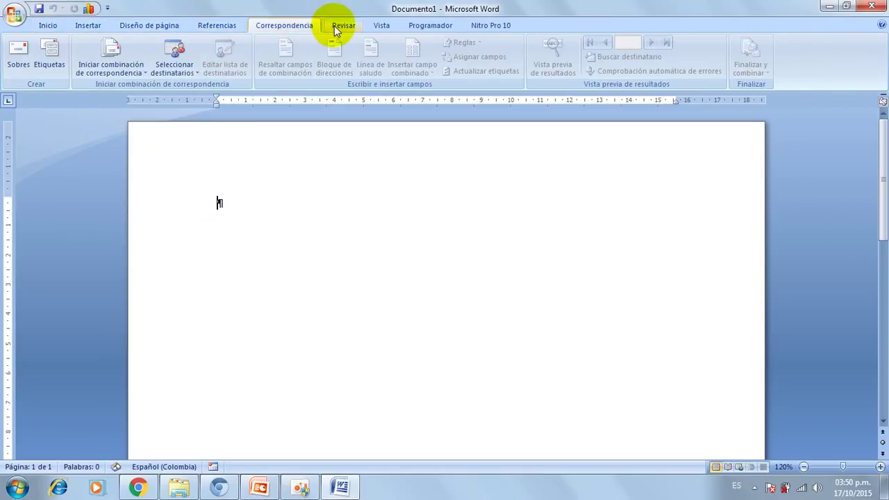
click(379, 26)
click(416, 26)
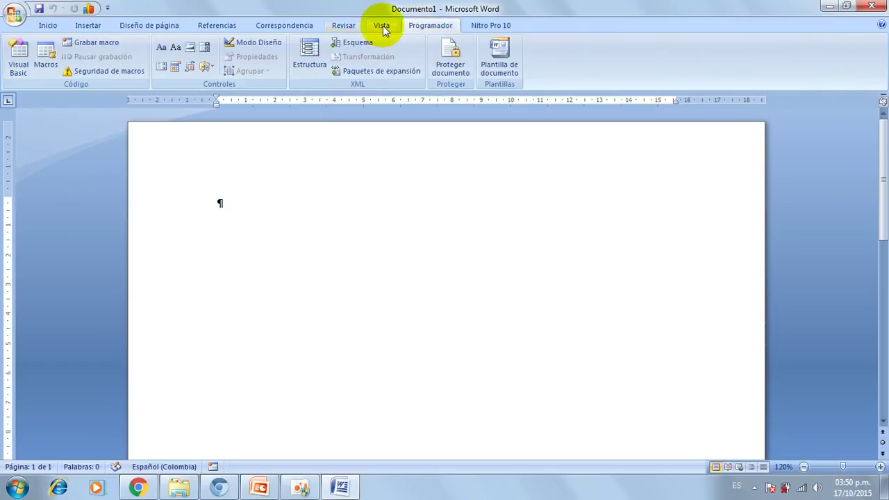
Browse back through the ribbon tabs from Vista to Inicio.
click(381, 25)
click(343, 26)
click(284, 26)
click(216, 25)
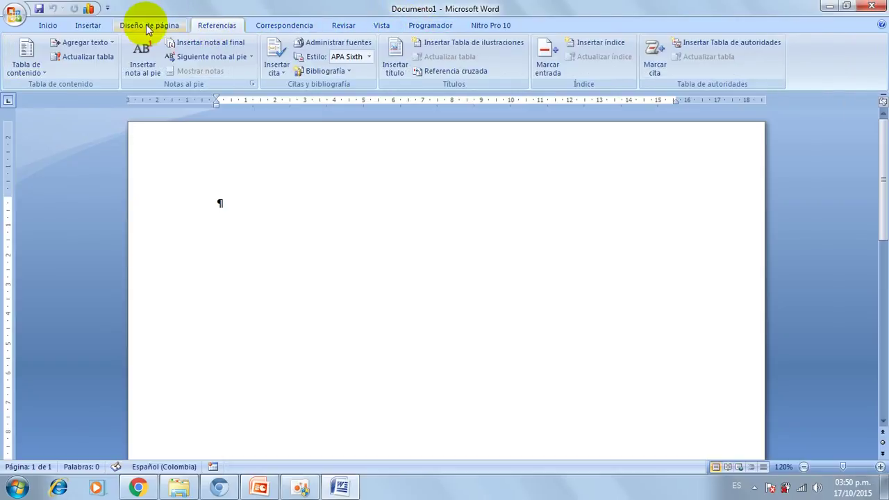
click(148, 25)
click(87, 25)
click(47, 26)
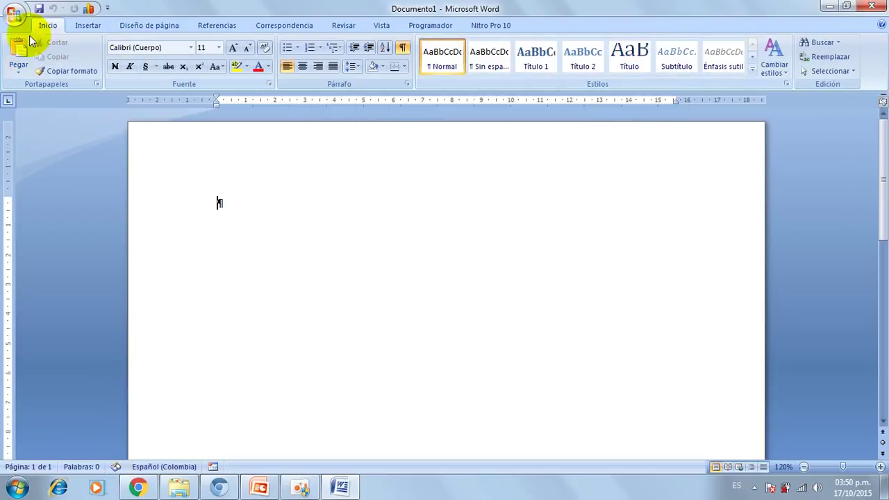
Preview Insertar, Diseño de página, Referencias, Correspondencia and Revisar again, ending on Inicio.
click(87, 26)
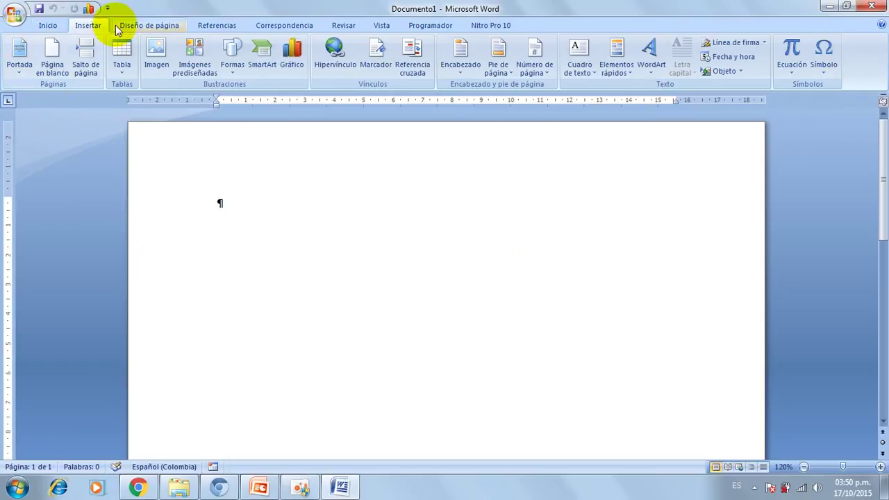
click(142, 25)
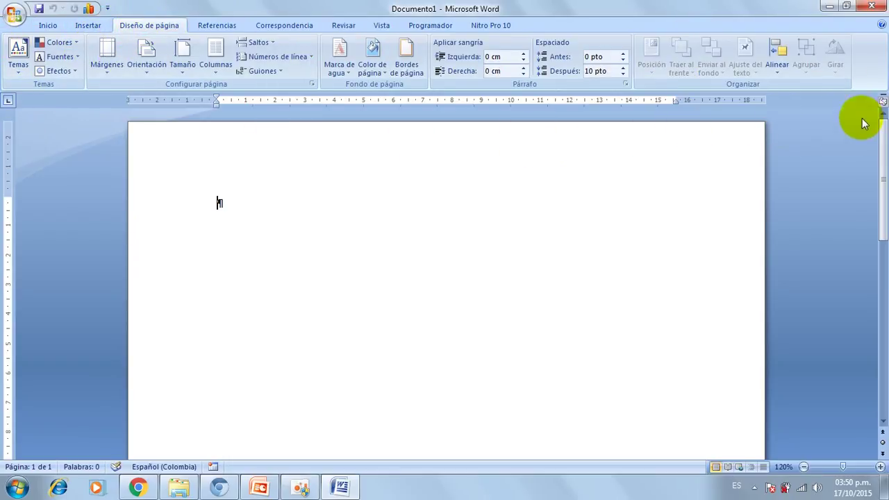
click(221, 26)
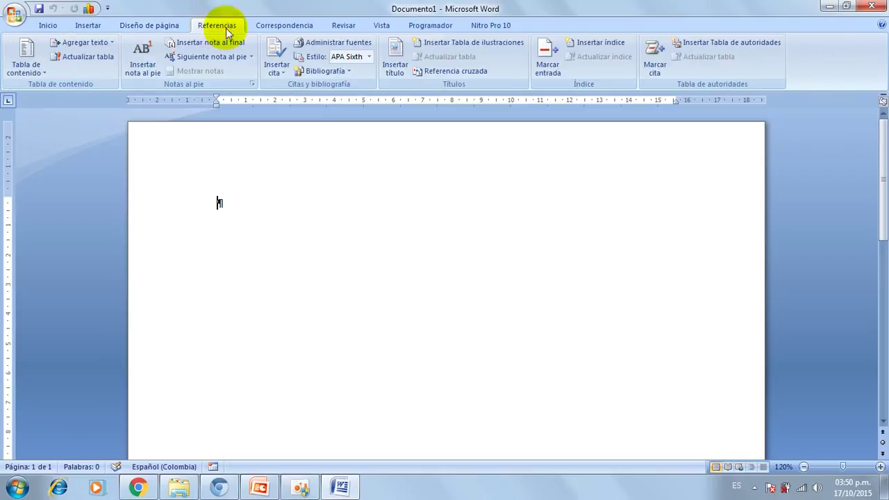
click(284, 25)
click(344, 25)
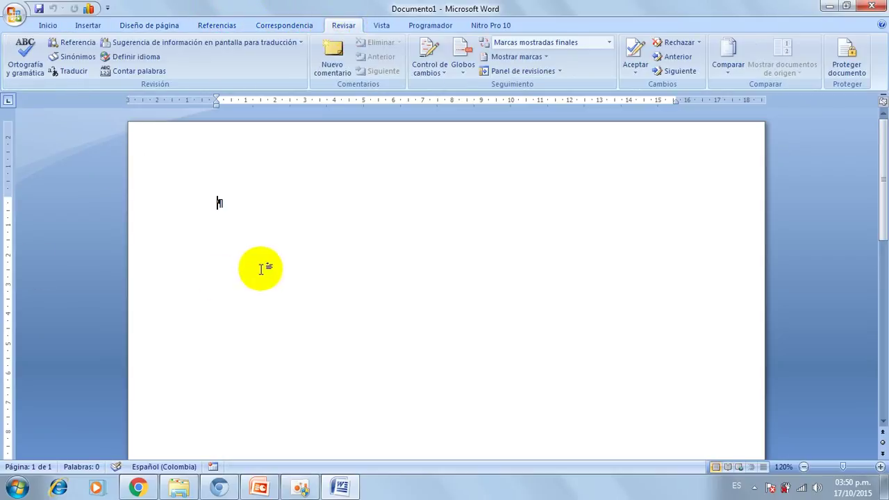
click(47, 26)
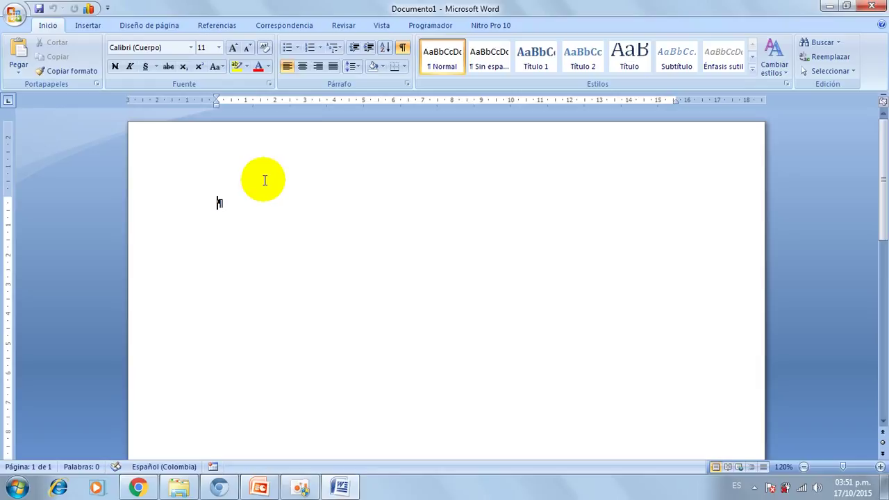
Start Guardar como and go to the Documentos library.
click(13, 14)
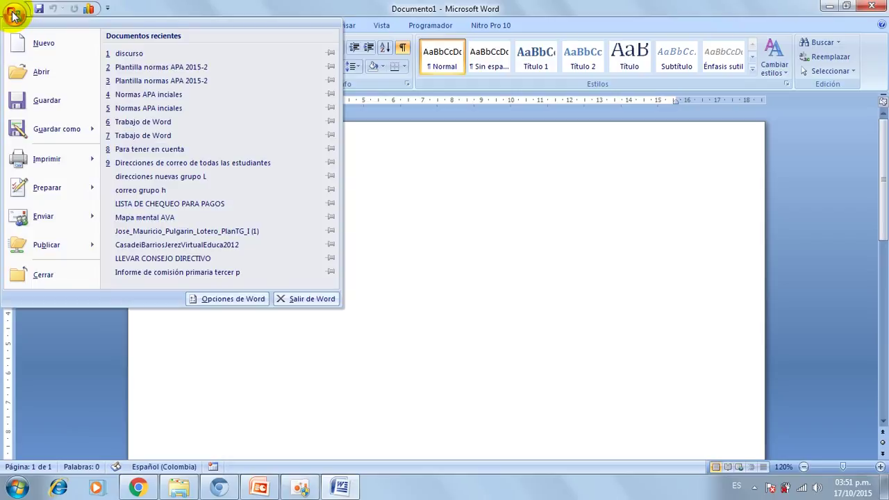
click(44, 105)
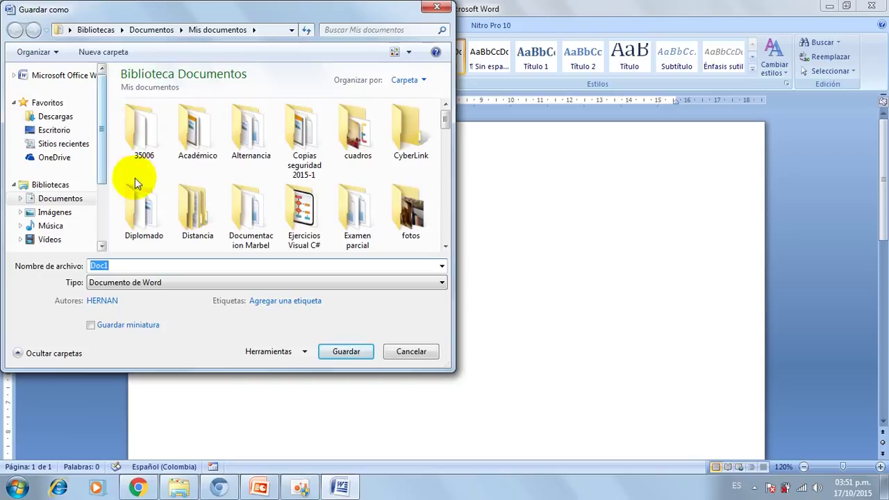
click(63, 198)
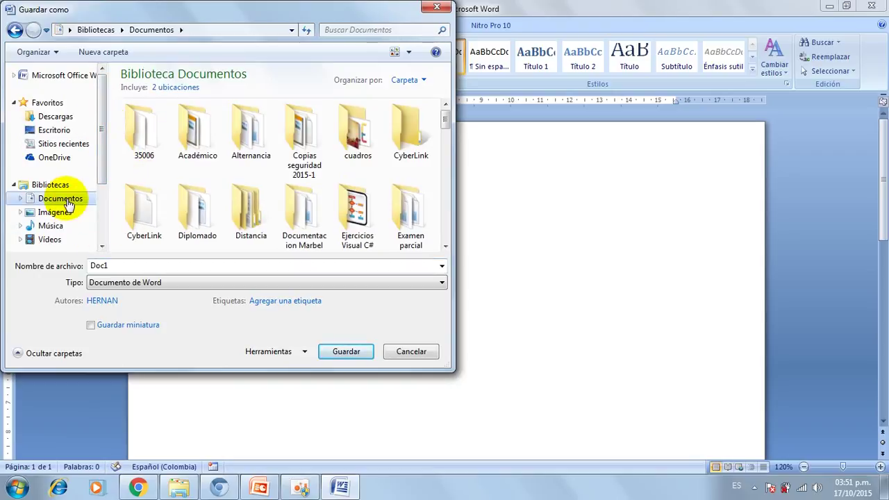
Create a new folder named 'Video explicación' in Documentos.
click(105, 54)
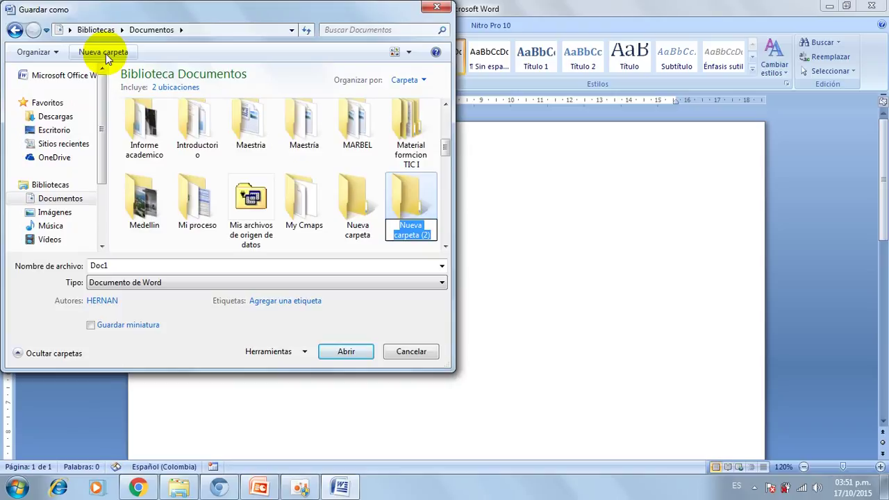
text(E)
key(BackSpace)
text(Vi)
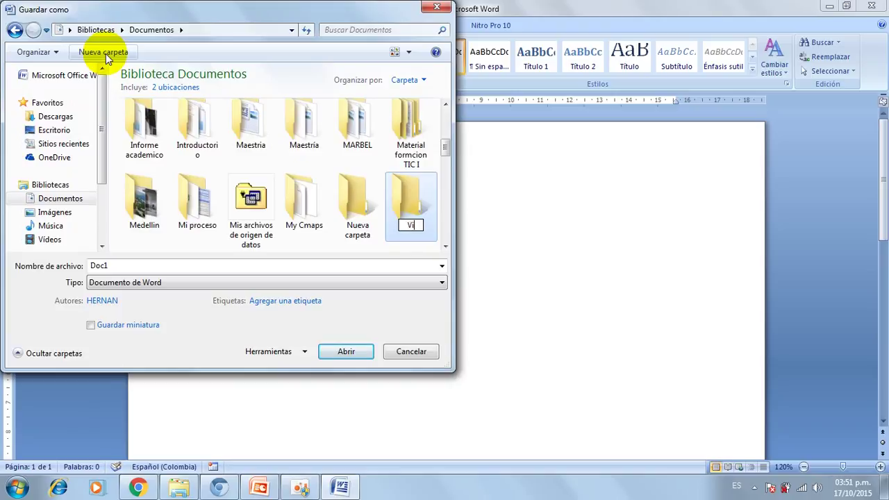
text(deo expli)
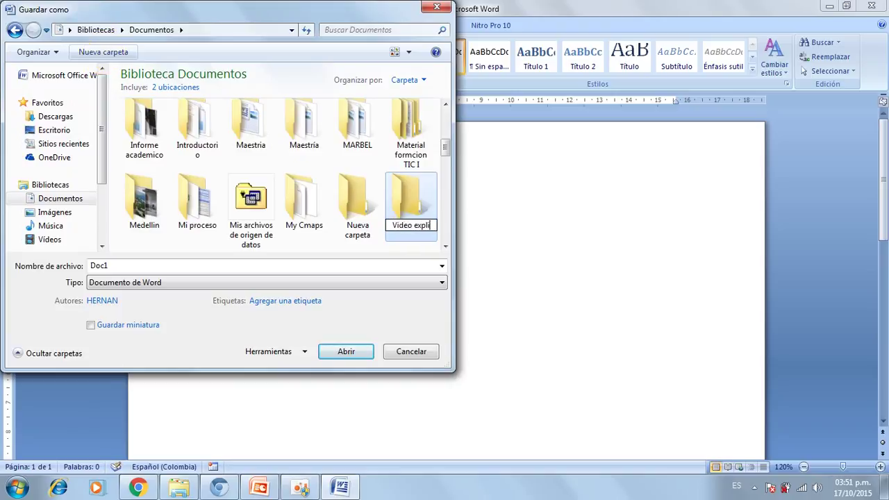
text(cación)
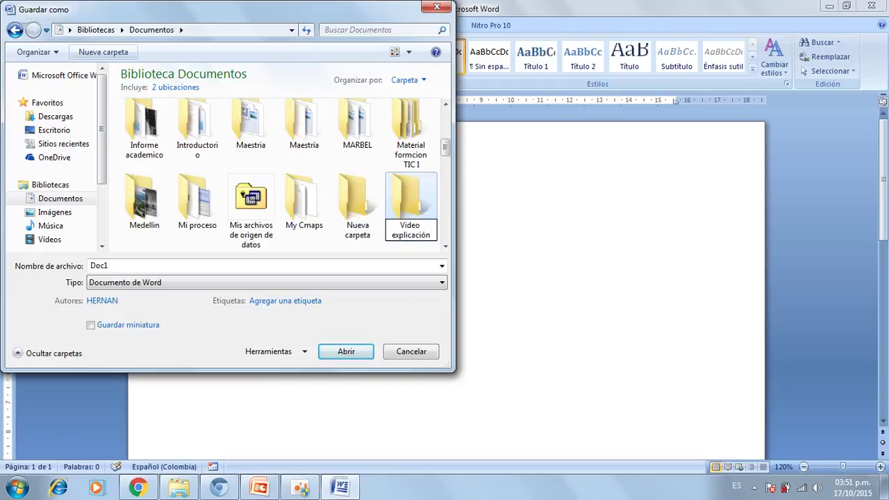
key(Return)
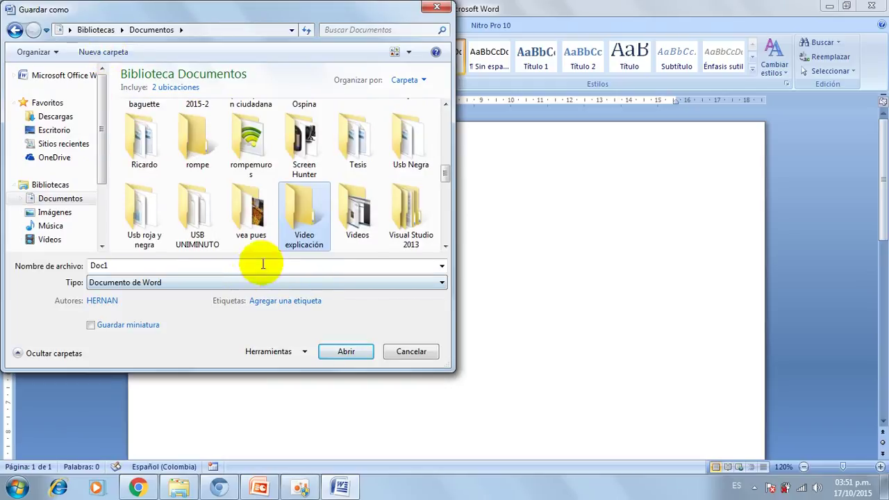
Open the Video explicación folder and enter the file name 'Documento de explicación'.
double_click(303, 211)
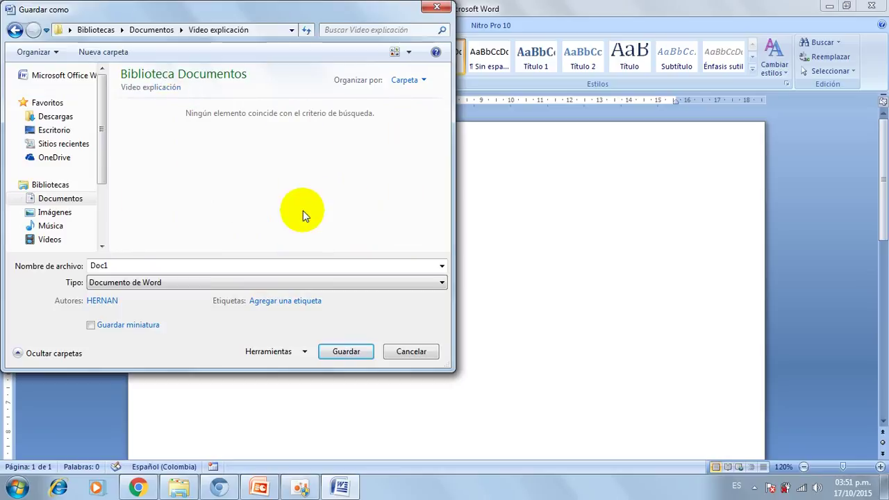
double_click(95, 266)
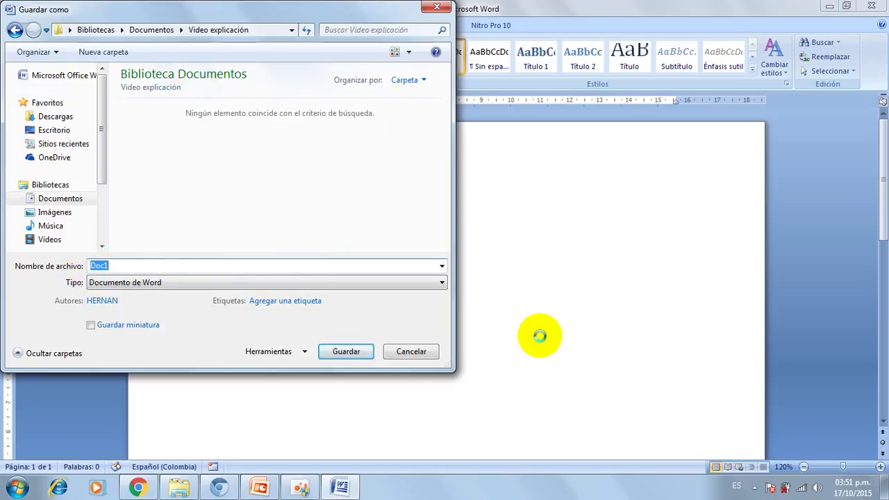
text(D)
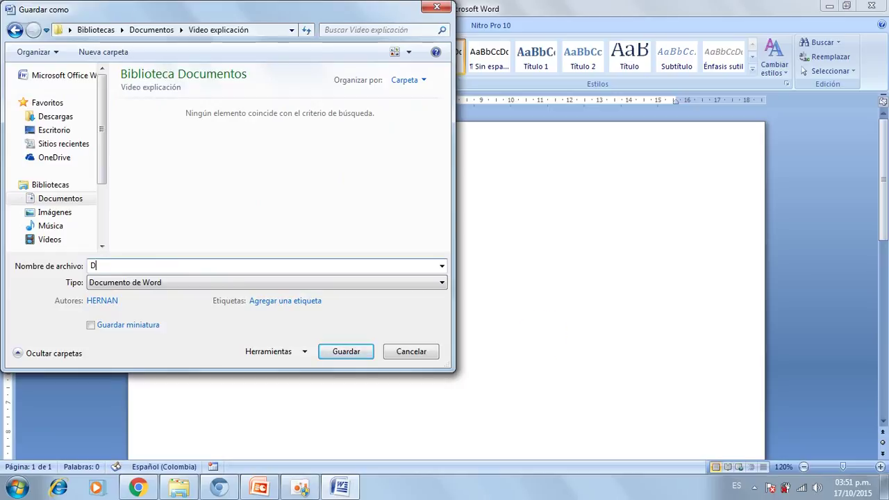
text(ocumento de e)
text(xplicacio)
key(BackSpace)
key(BackSpace)
key(BackSpace)
text(ción)
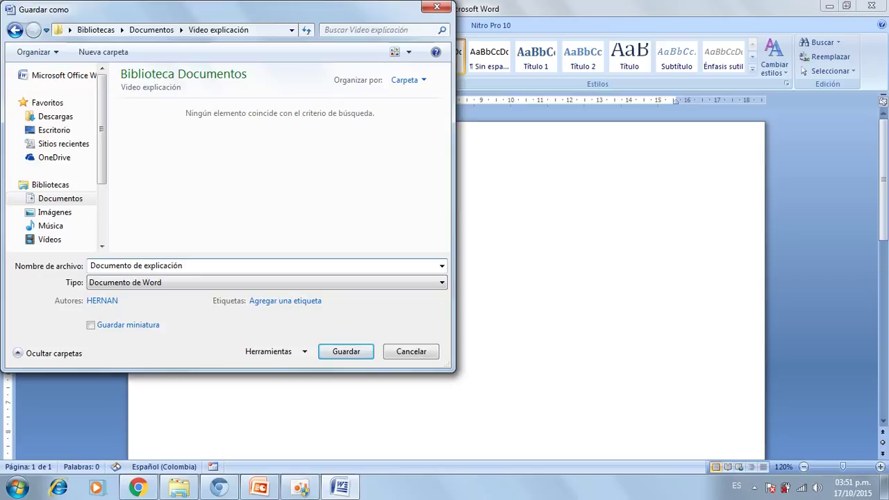
Correct the file name to 'Documentodeexplicacion' and save it.
key(BackSpace)
key(Right)
key(Right)
key(Delete)
key(Right)
key(Right)
key(Right)
key(Delete)
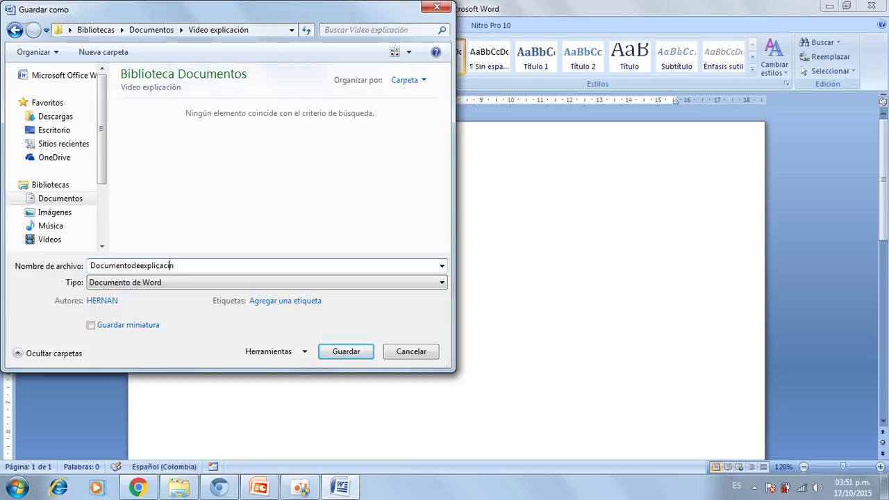
text(o)
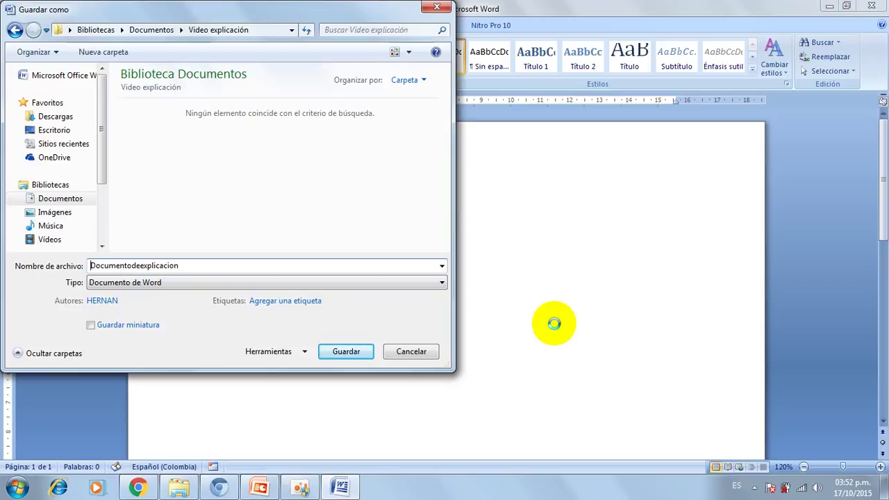
click(353, 352)
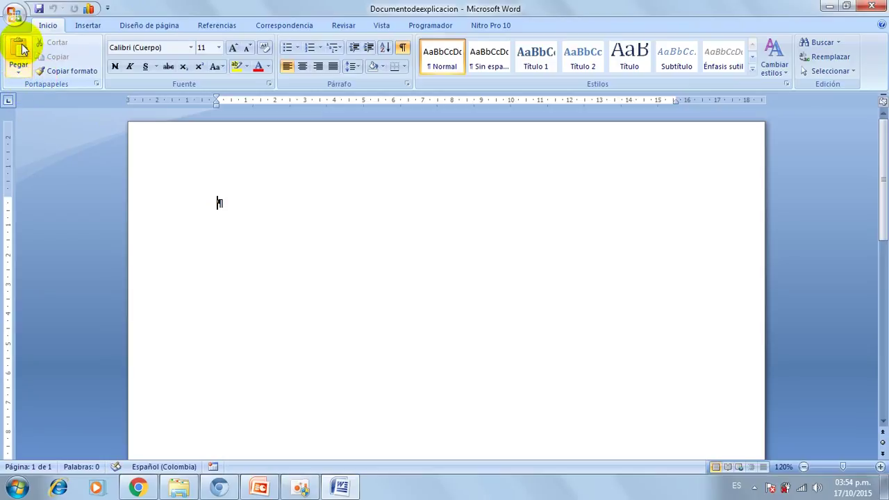
Preview the paste options, font list and font size list without changing anything.
click(20, 71)
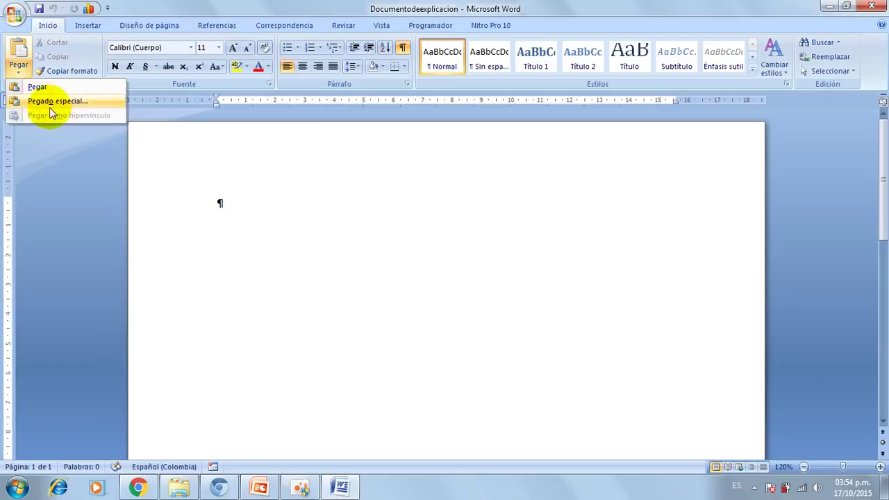
click(22, 72)
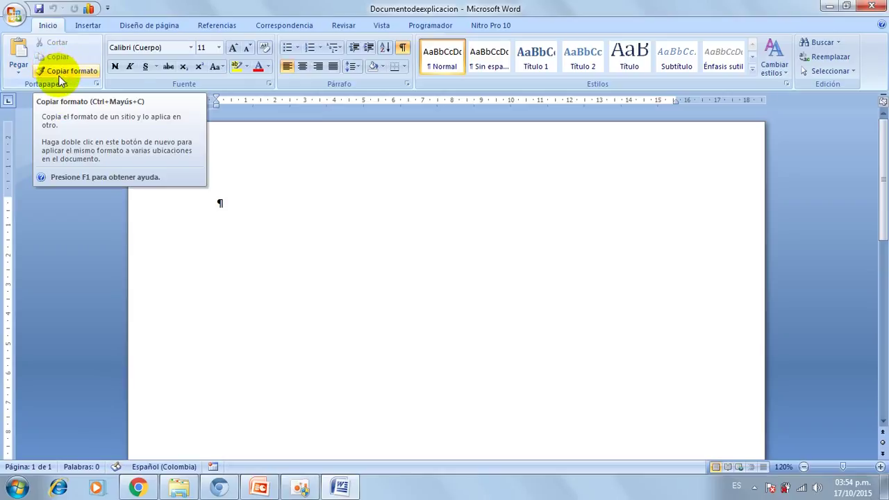
click(192, 50)
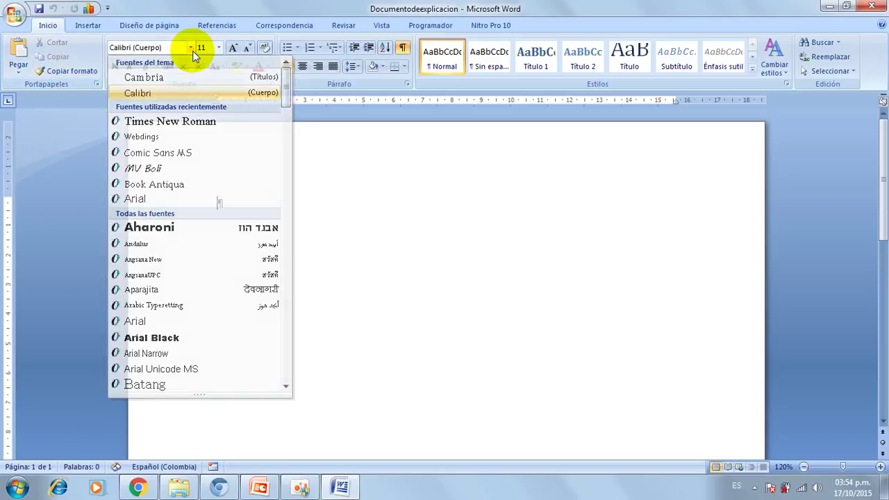
click(193, 50)
click(219, 50)
click(223, 50)
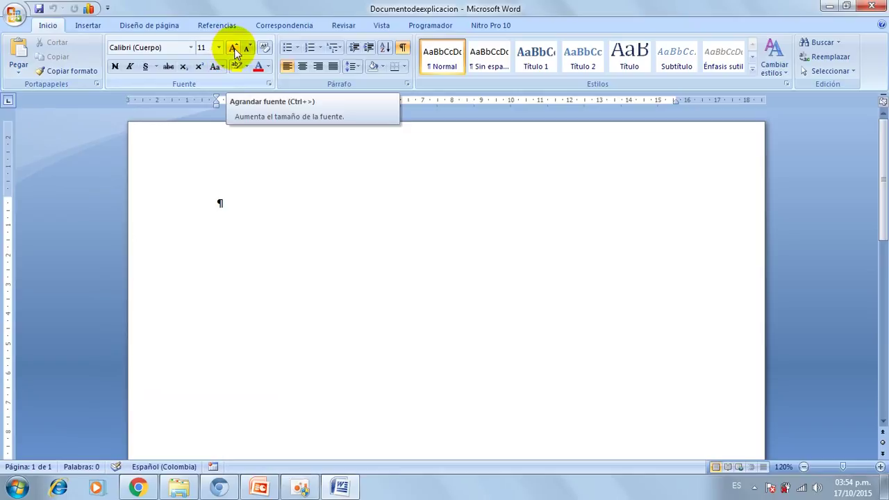
Try underline, strikethrough, subscript and case options, then type 'ESCUELA NORMAL SUPERIOR DE MEDELLÍN'.
click(157, 66)
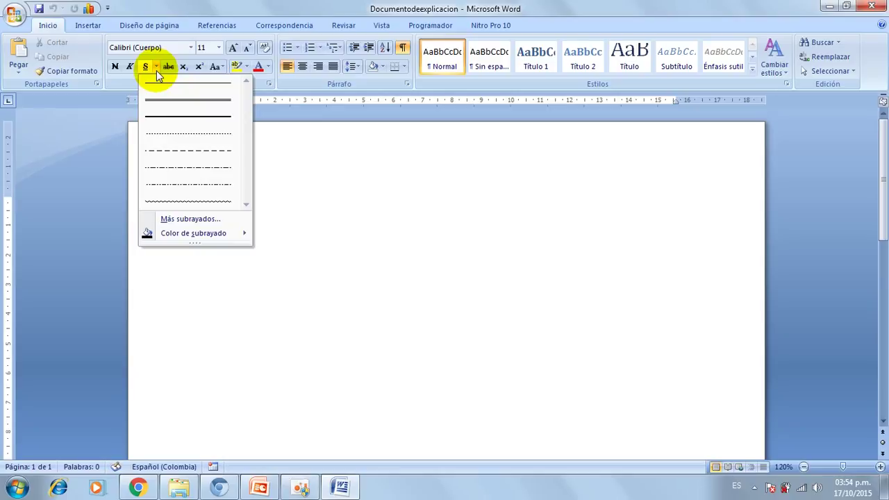
click(157, 70)
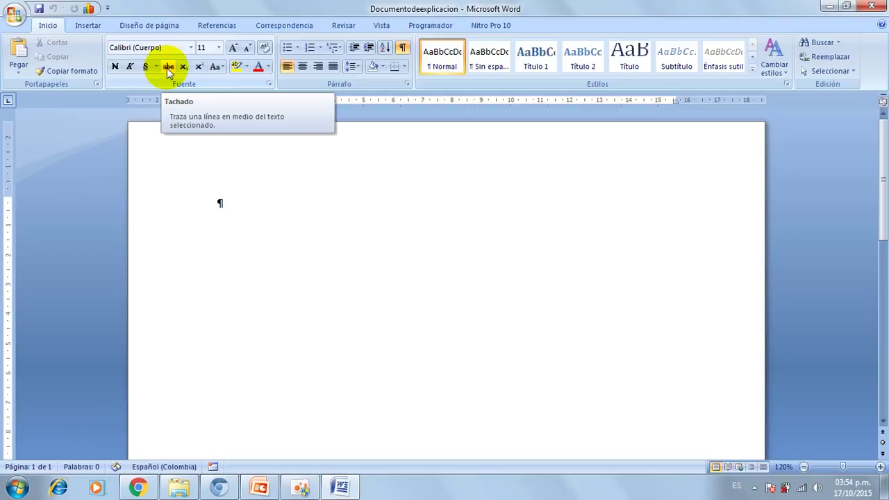
click(168, 67)
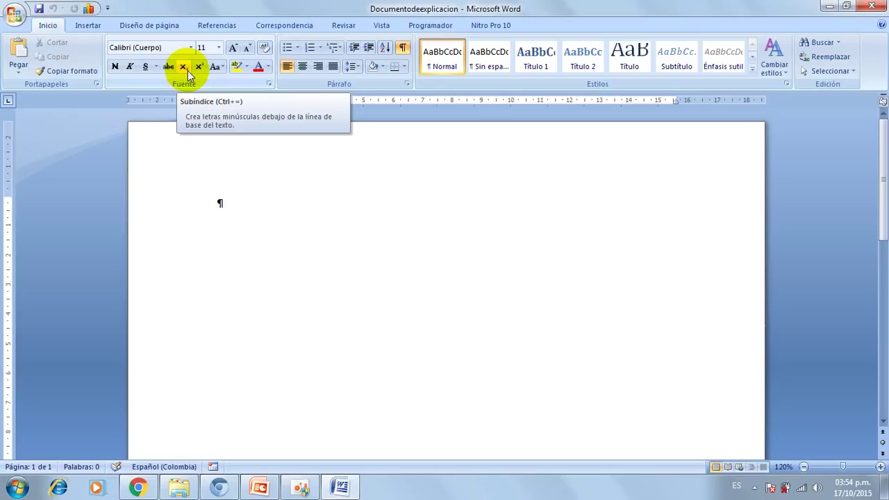
click(187, 70)
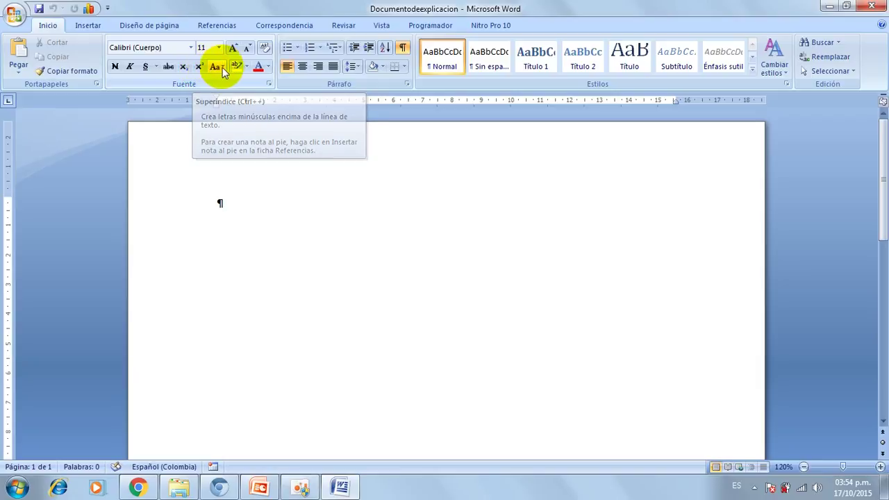
click(223, 68)
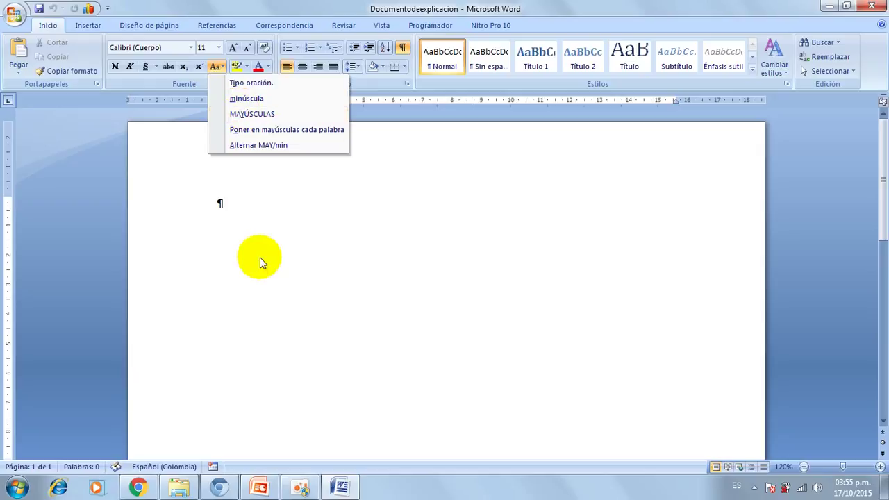
click(238, 209)
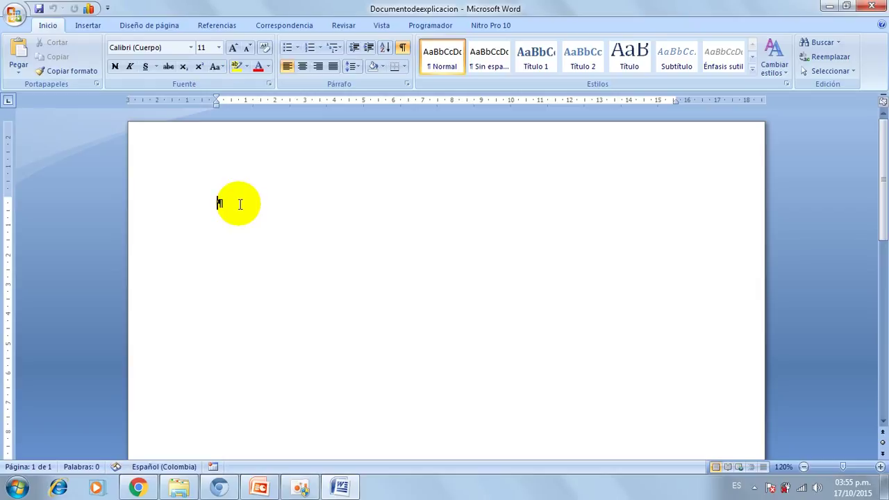
text(ESC)
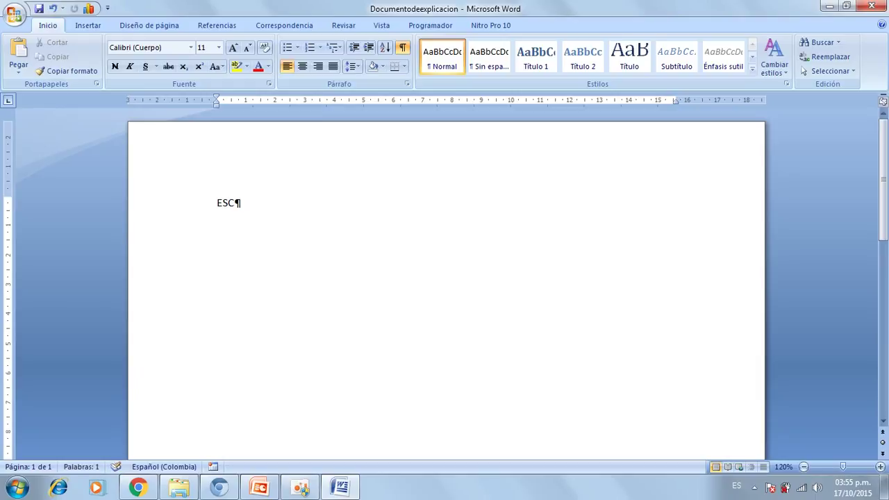
text(UELA NORMAL SUP)
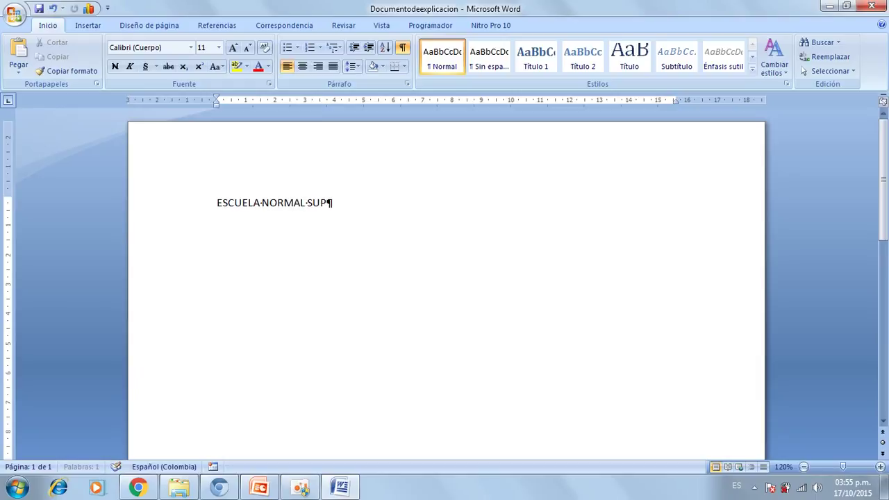
text(ERIOR DE MED)
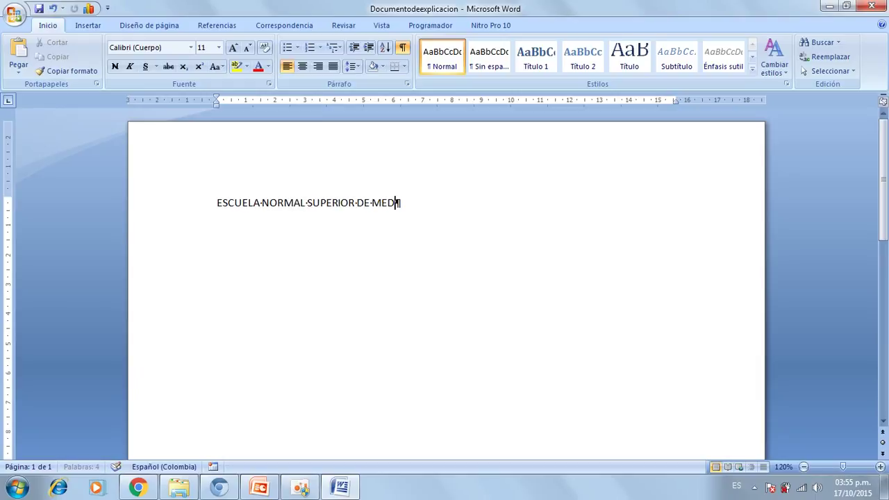
text(ELLÍN)
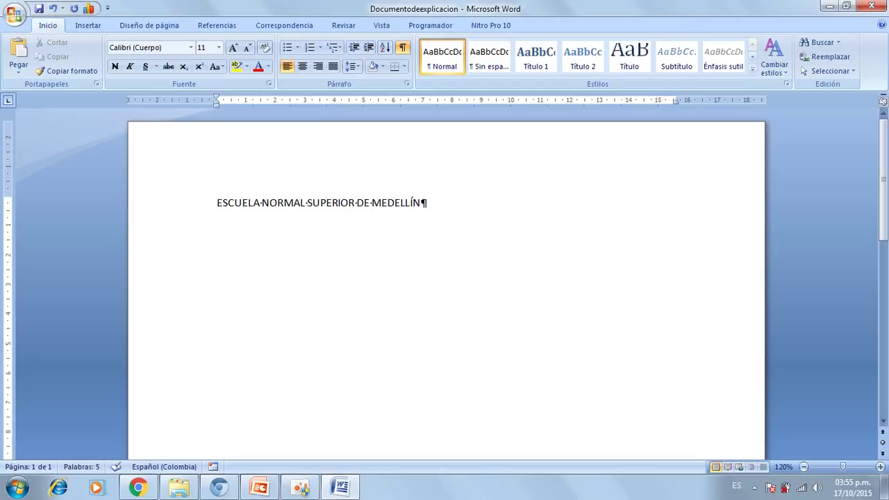
Select the whole 'ESCUELA NORMAL SUPERIOR DE MEDELLÍN' title line, then deselect it.
click(216, 203)
drag(448, 204, 242, 205)
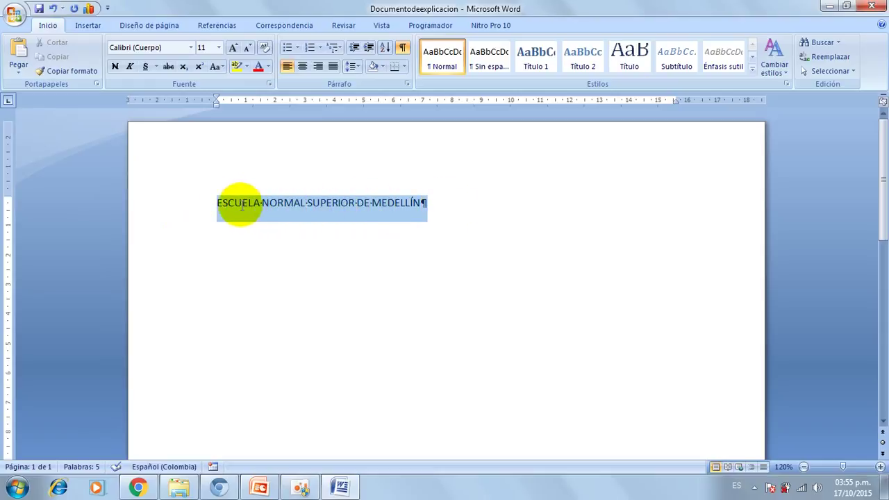
click(248, 252)
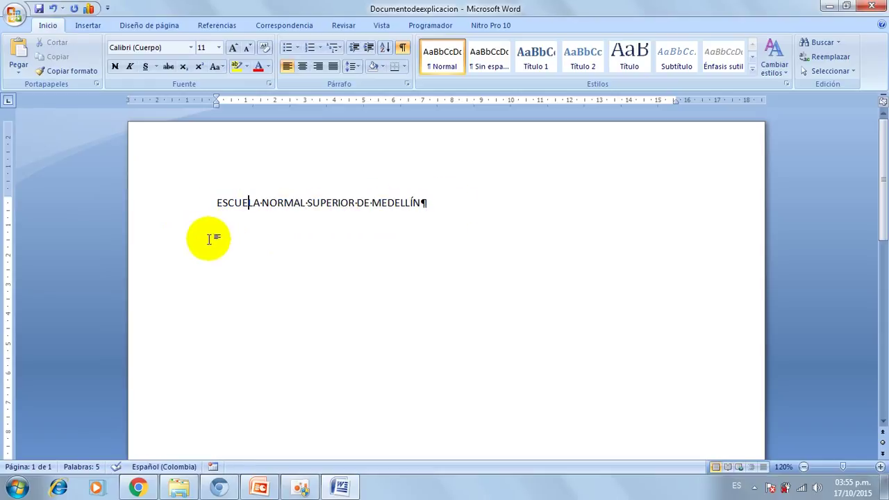
click(170, 209)
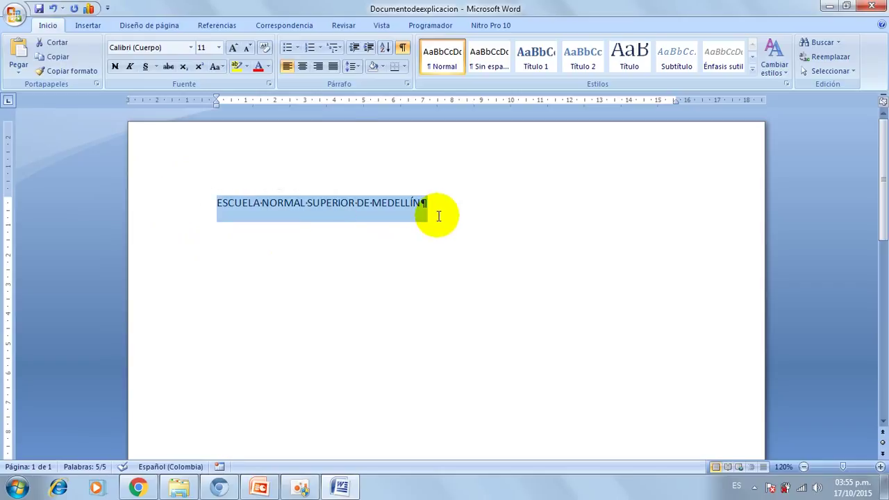
key(shift+F3)
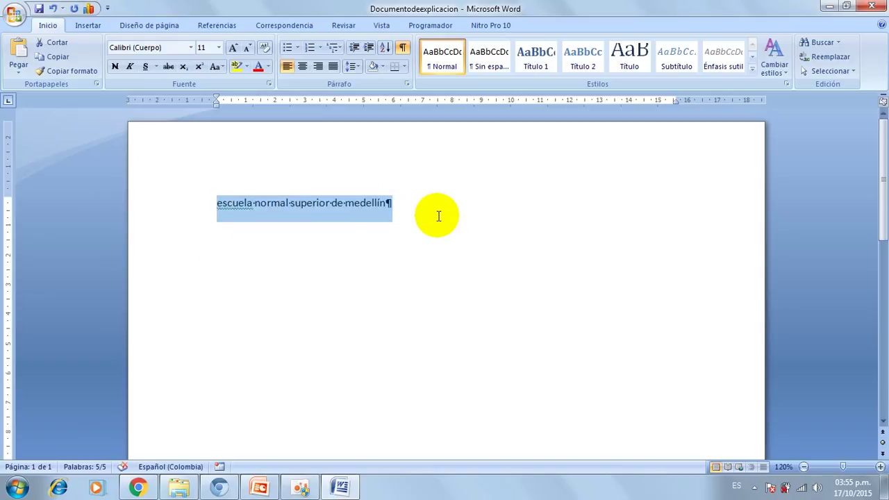
key(shift+F3)
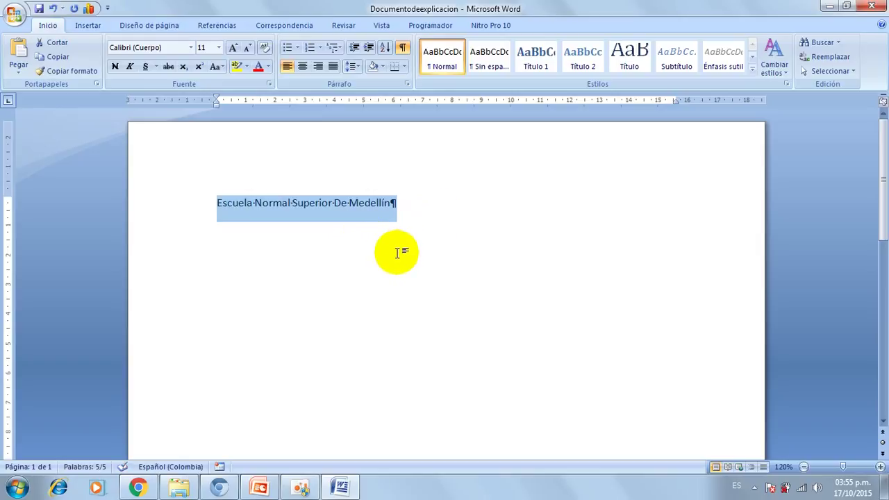
key(shift+F3)
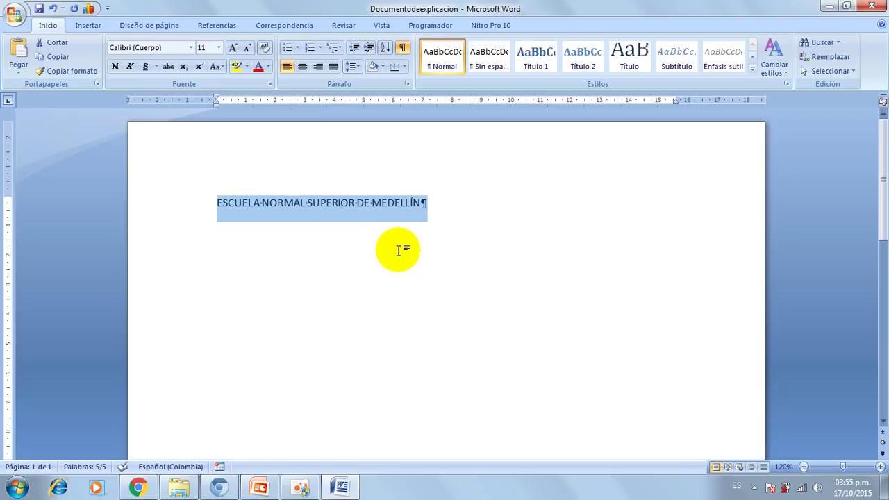
click(226, 67)
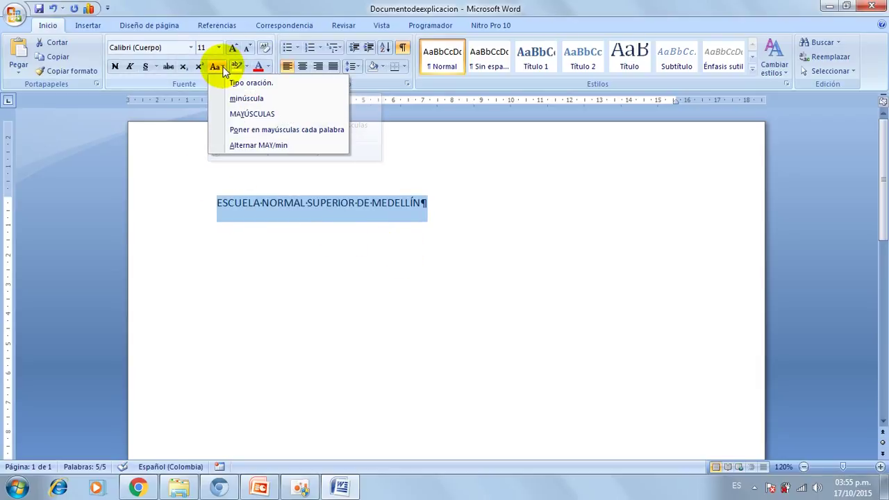
click(236, 95)
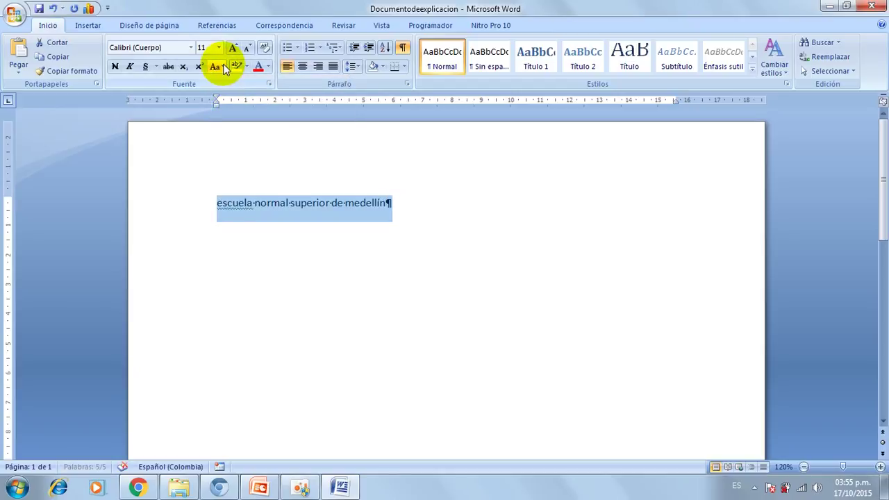
click(224, 67)
click(236, 84)
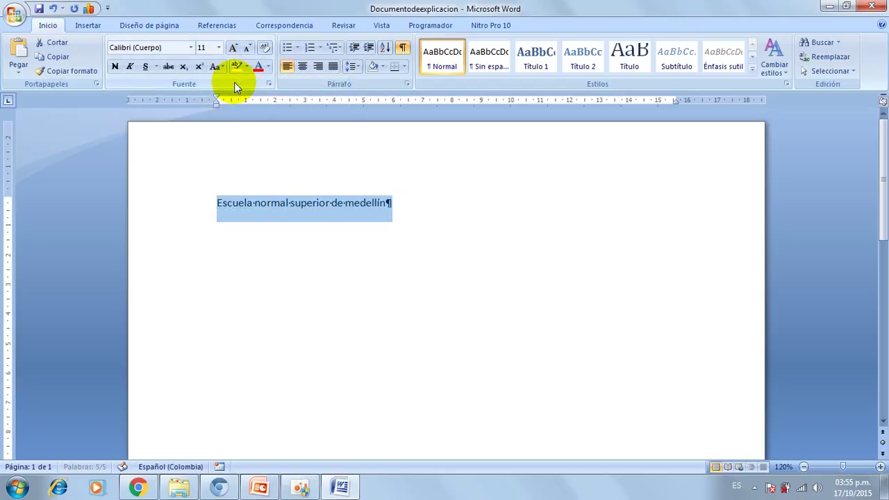
click(224, 68)
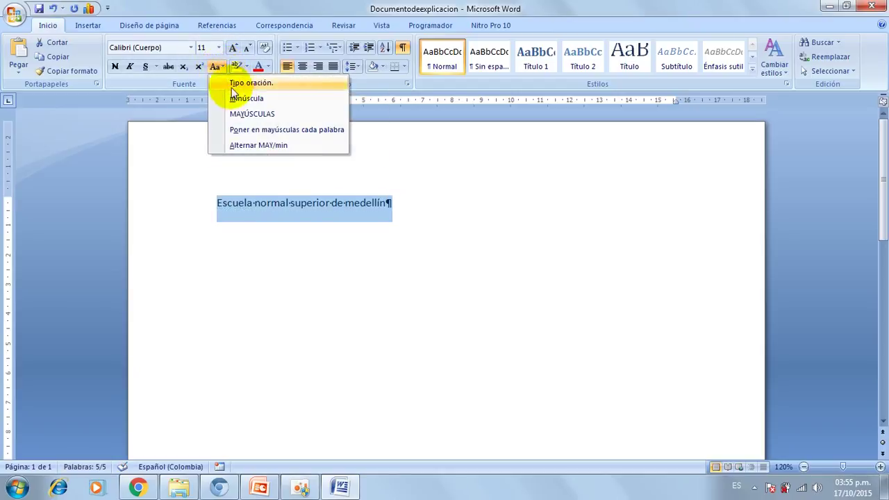
click(237, 111)
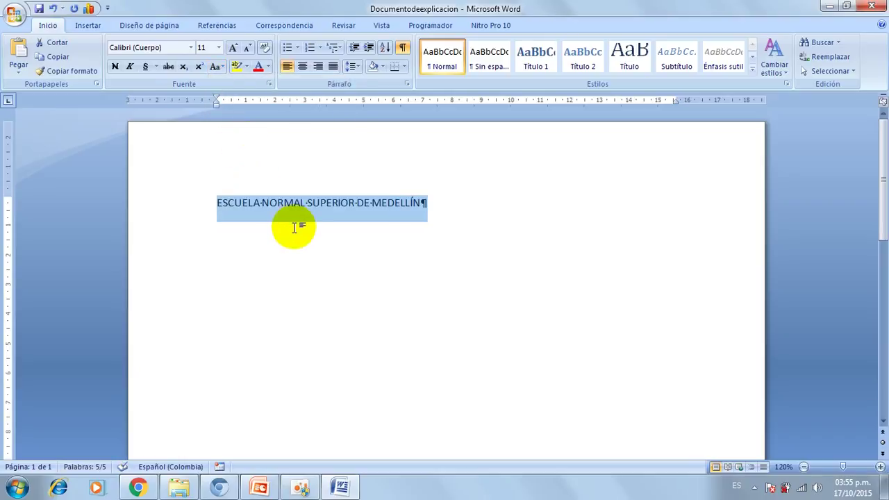
click(470, 206)
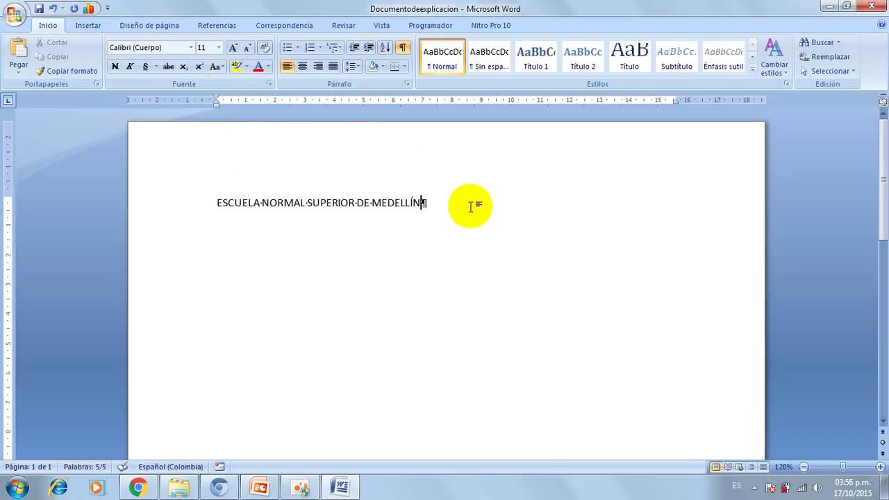
drag(470, 206, 217, 201)
Delete the selected title, then preview highlight, font colour and Numeración lists without applying any.
key(Delete)
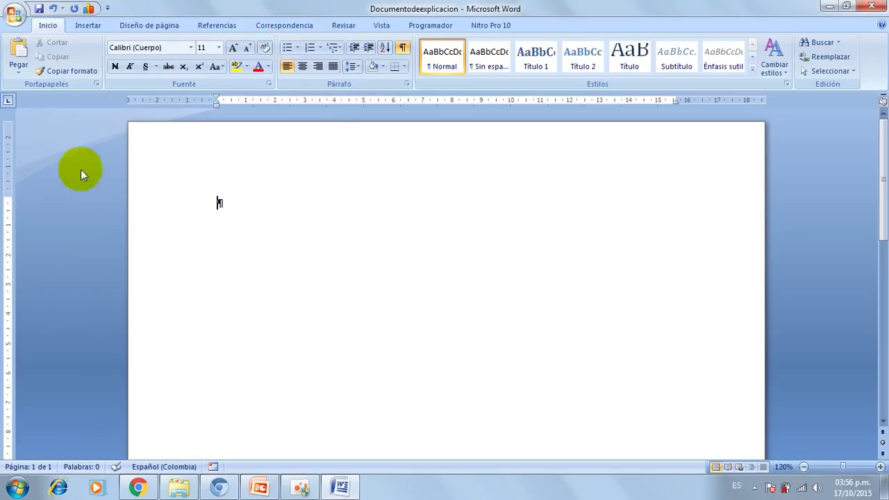
click(247, 68)
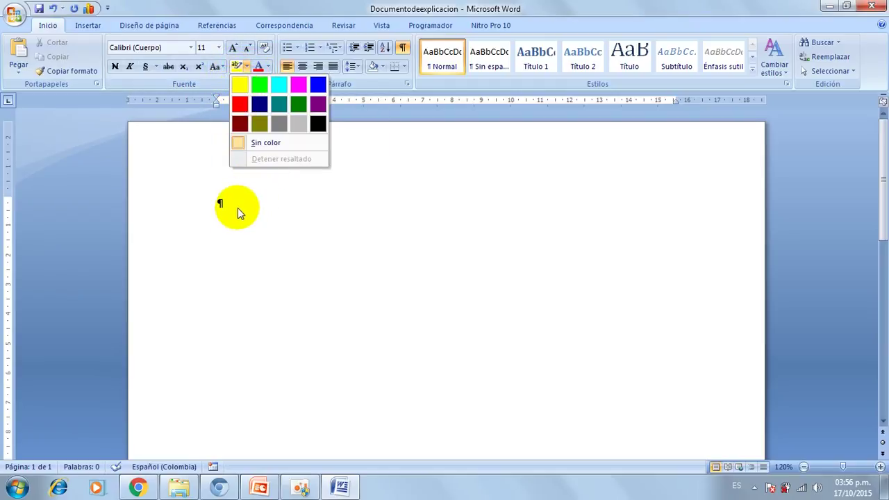
click(220, 202)
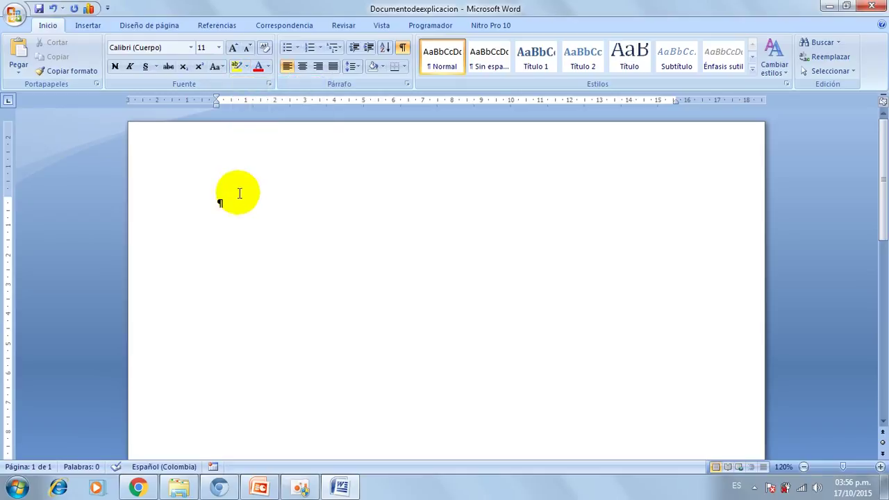
click(268, 68)
click(248, 224)
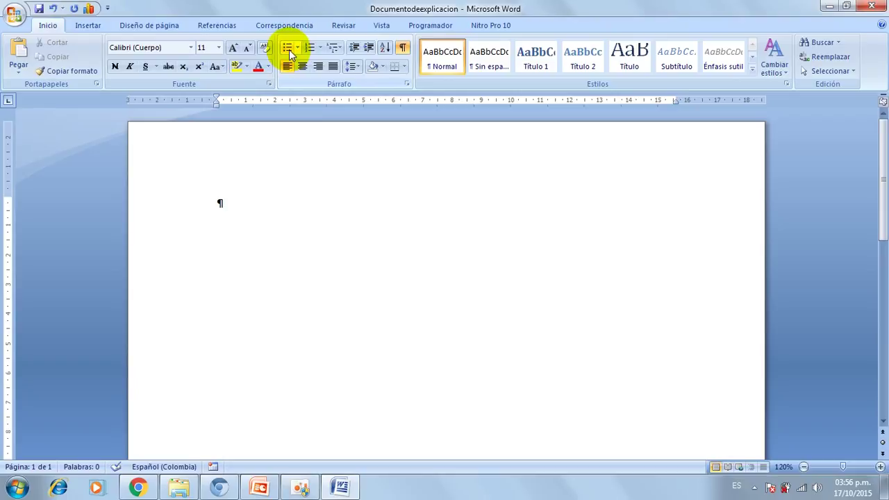
click(320, 49)
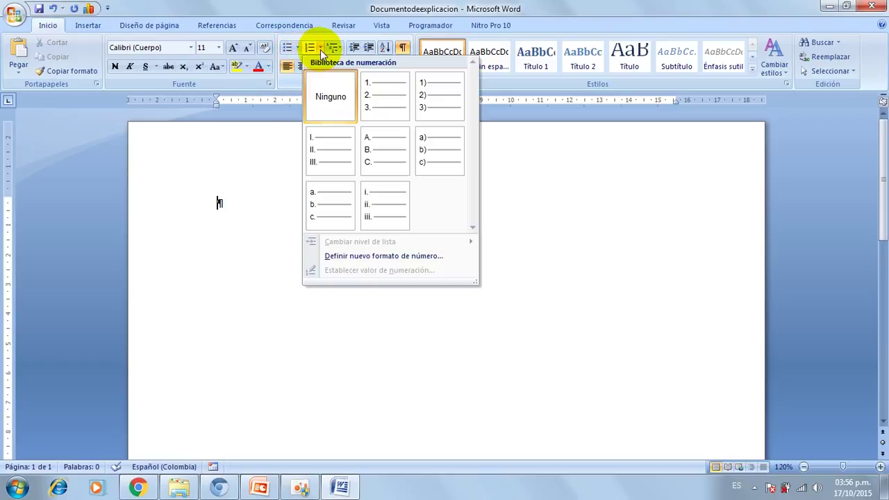
click(320, 50)
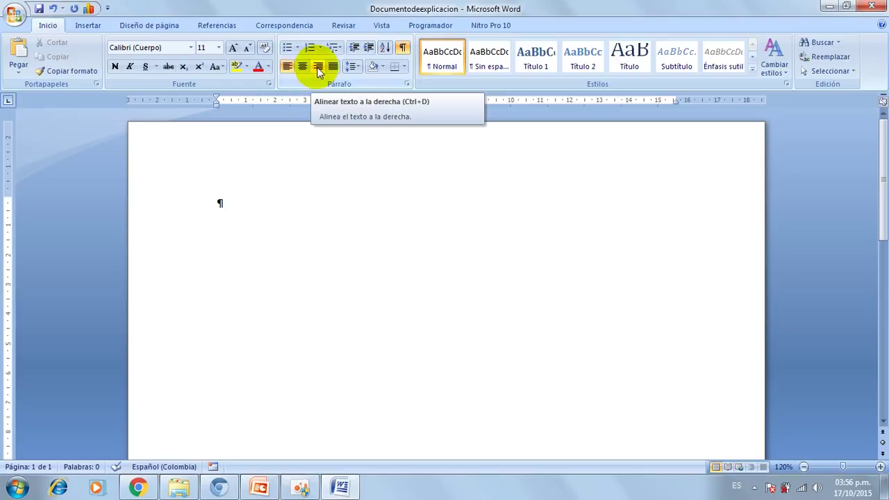
click(381, 68)
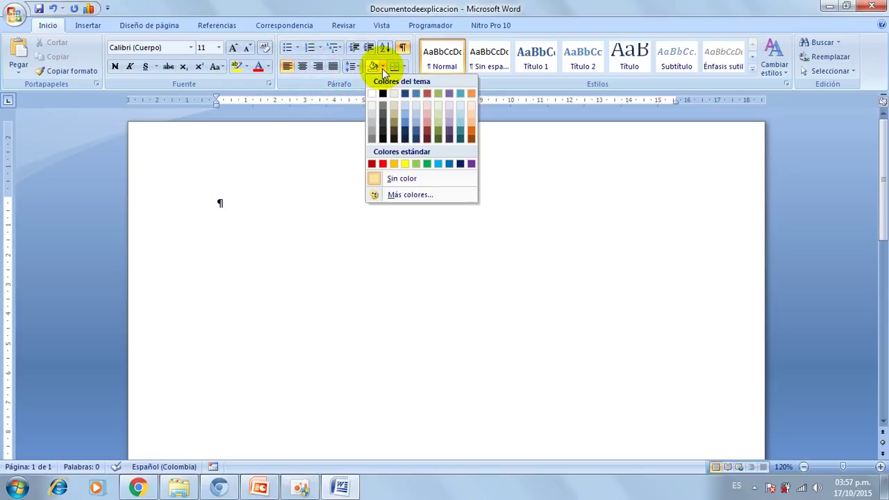
click(382, 68)
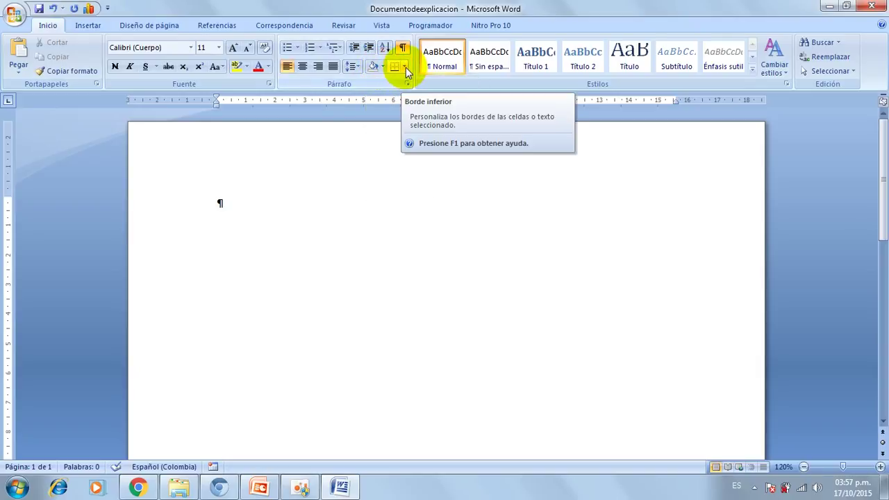
click(405, 67)
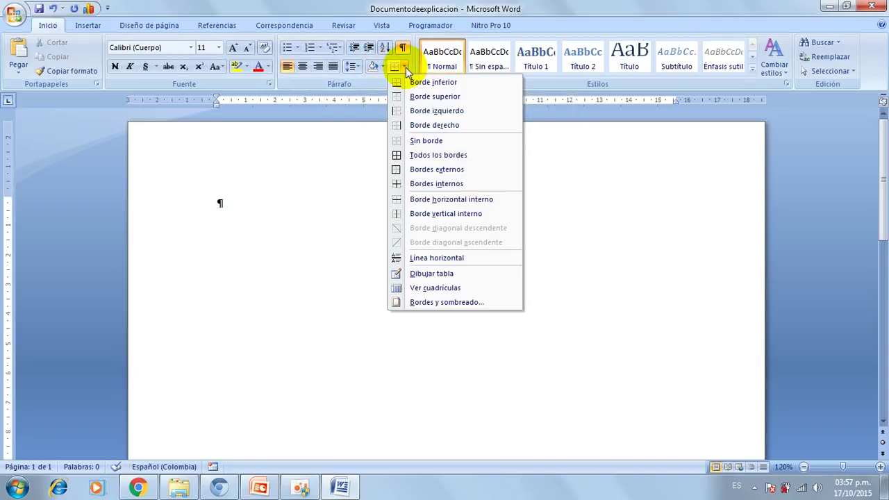
click(270, 204)
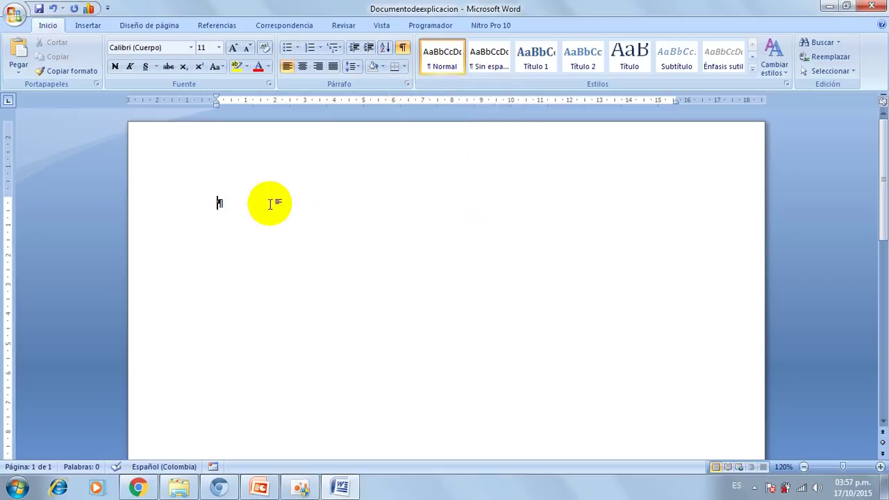
click(91, 27)
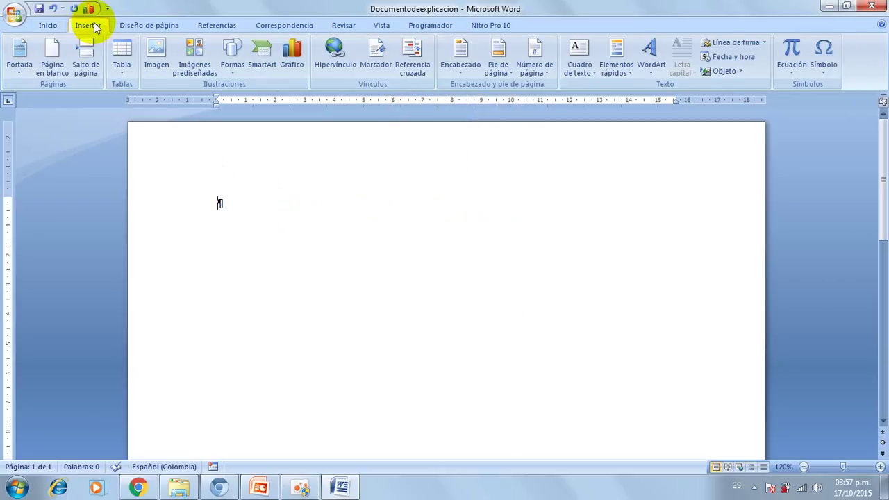
Cancel the Tabla grid without inserting a table and return to the Inicio commands.
click(121, 65)
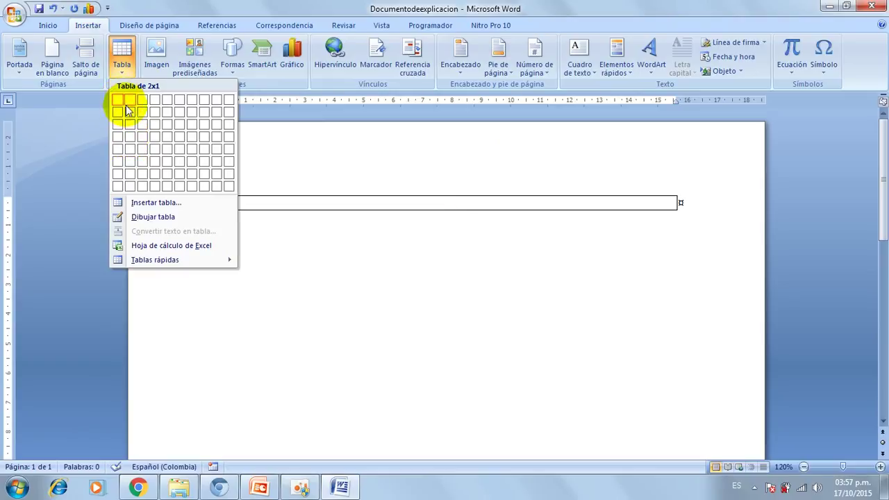
click(356, 177)
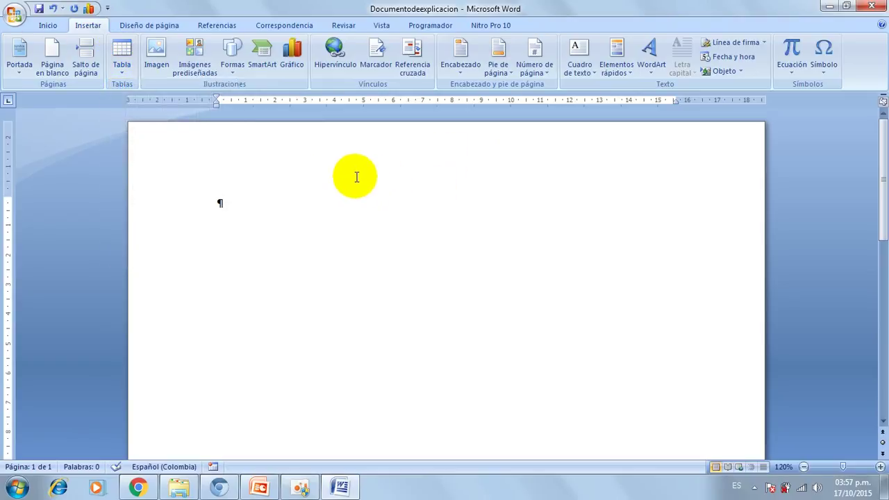
click(48, 26)
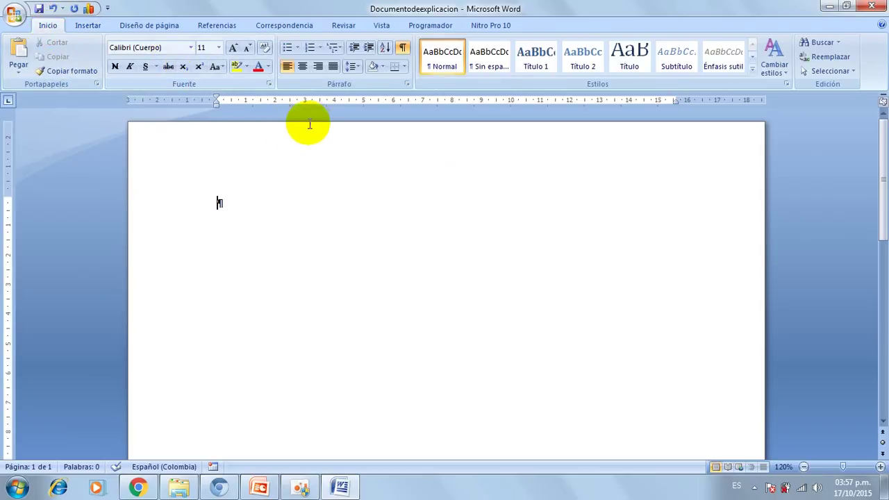
click(402, 49)
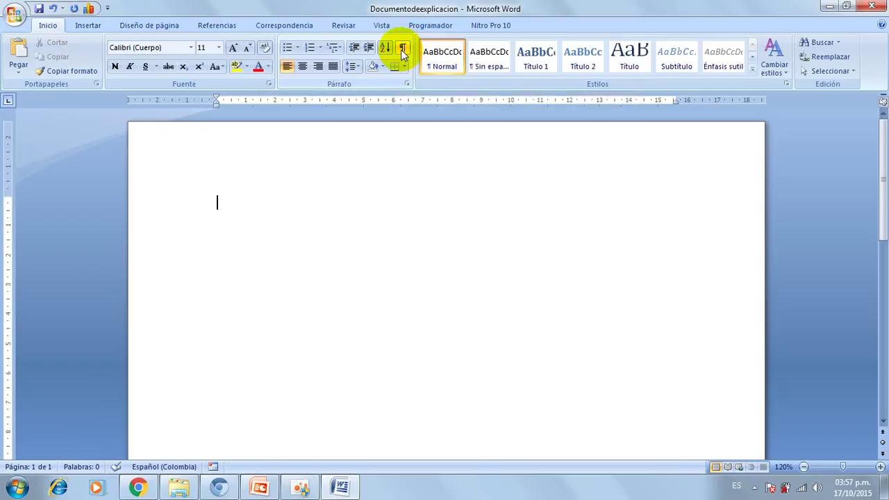
click(402, 50)
click(402, 50)
click(401, 50)
click(401, 51)
click(401, 51)
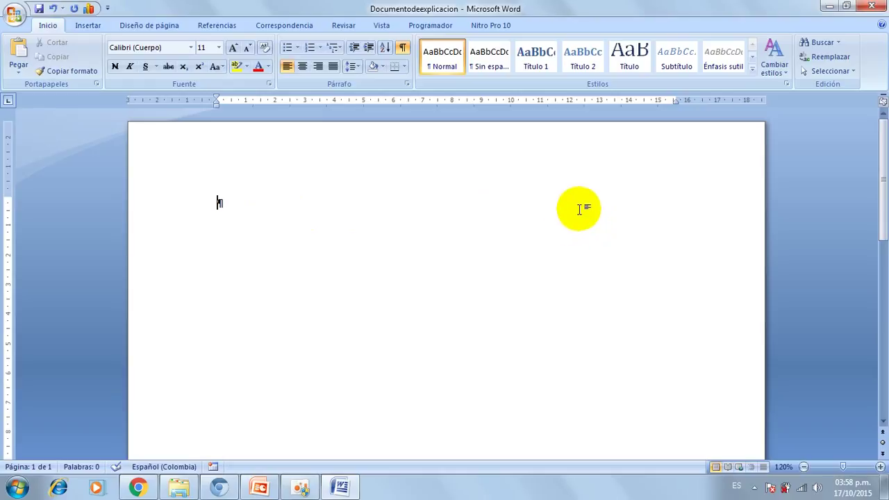
click(402, 48)
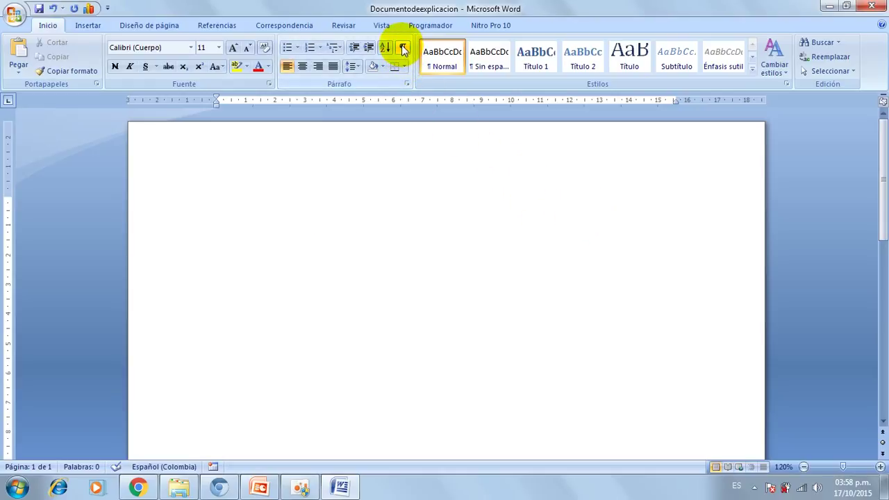
click(403, 48)
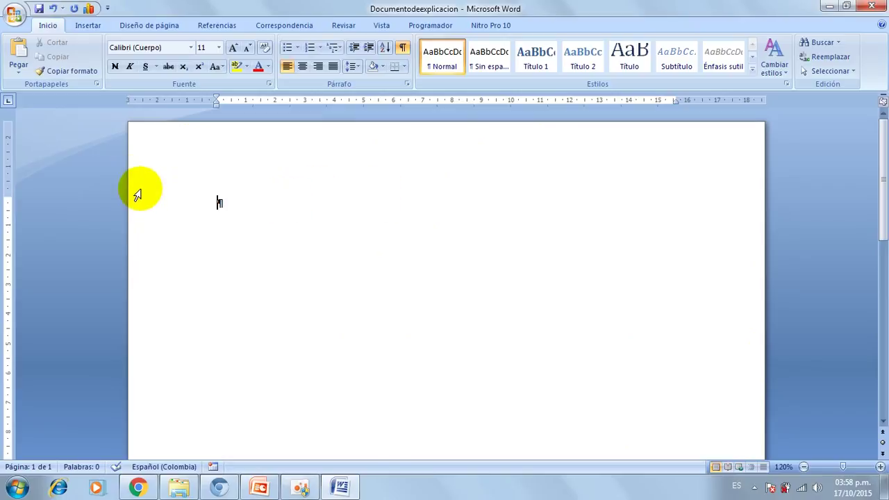
Open Márgenes personalizados from the Márgenes list on Diseño de página.
click(149, 27)
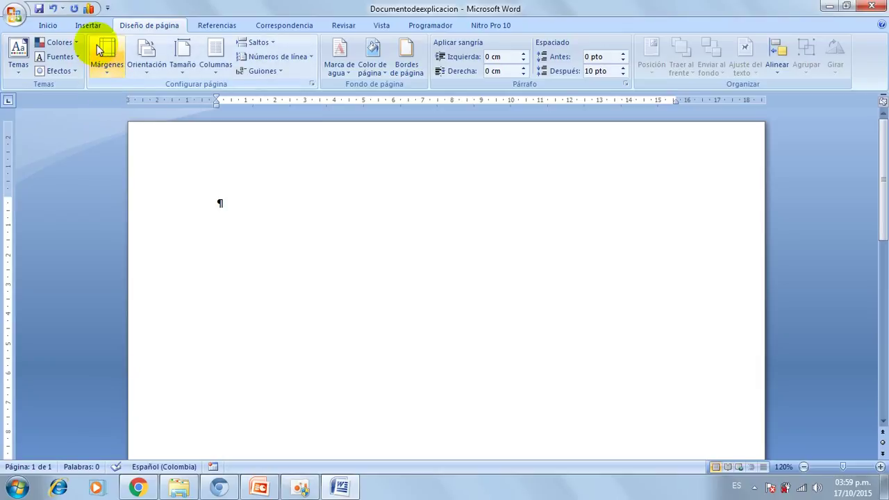
click(105, 72)
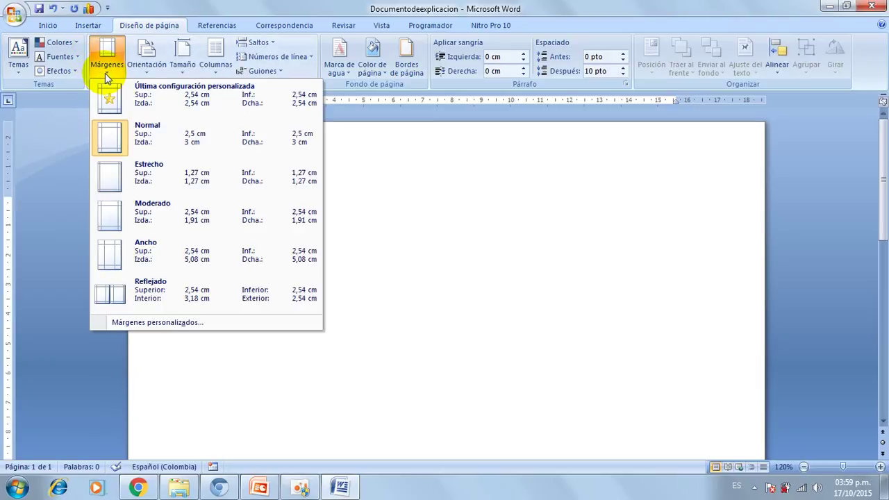
click(153, 323)
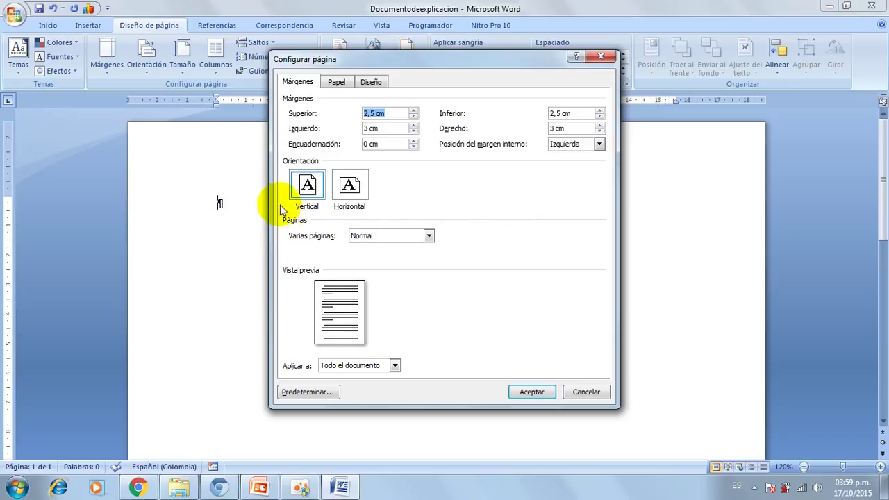
Set the top, bottom, left and right margins to 2,54 cm in Configurar página.
click(585, 392)
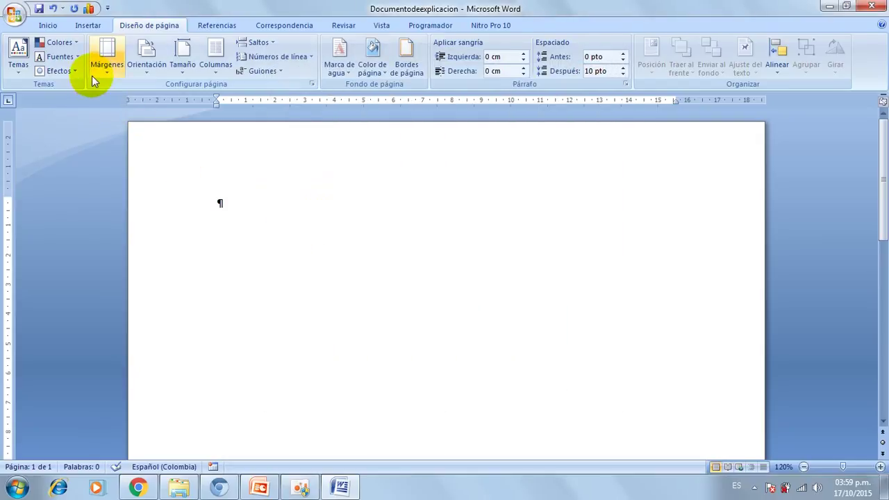
click(103, 71)
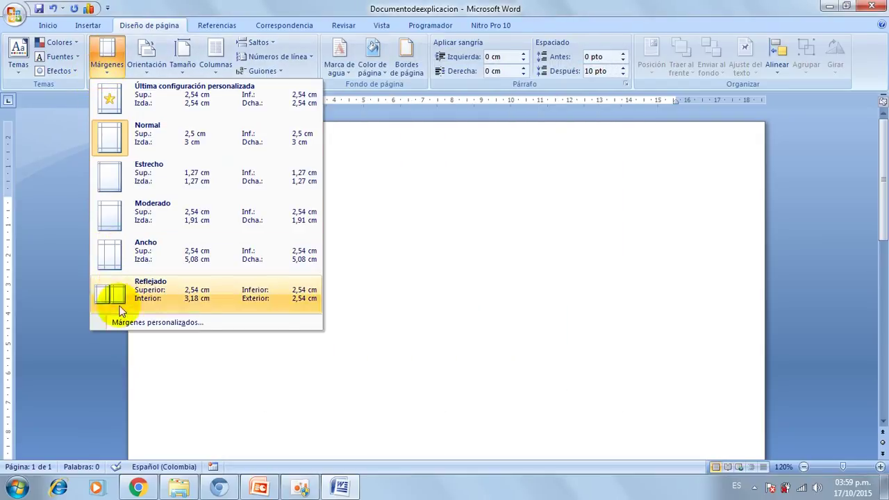
click(136, 328)
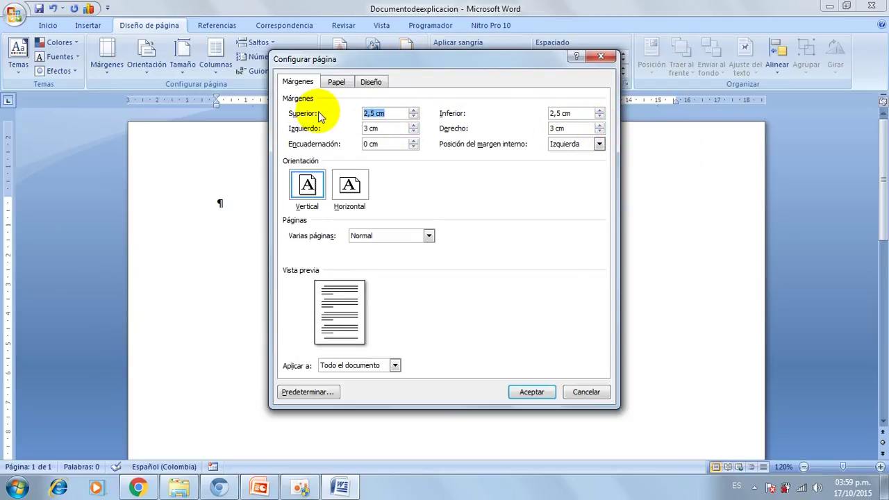
key(Delete)
text(2)
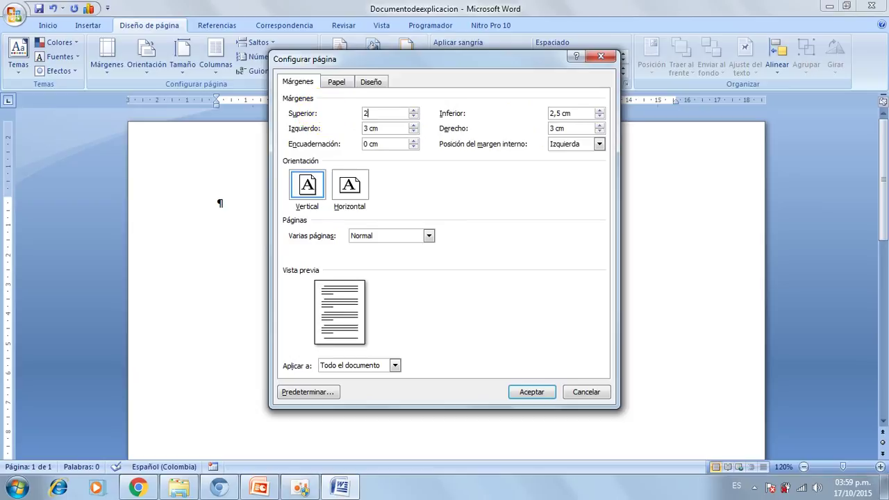
text(,54)
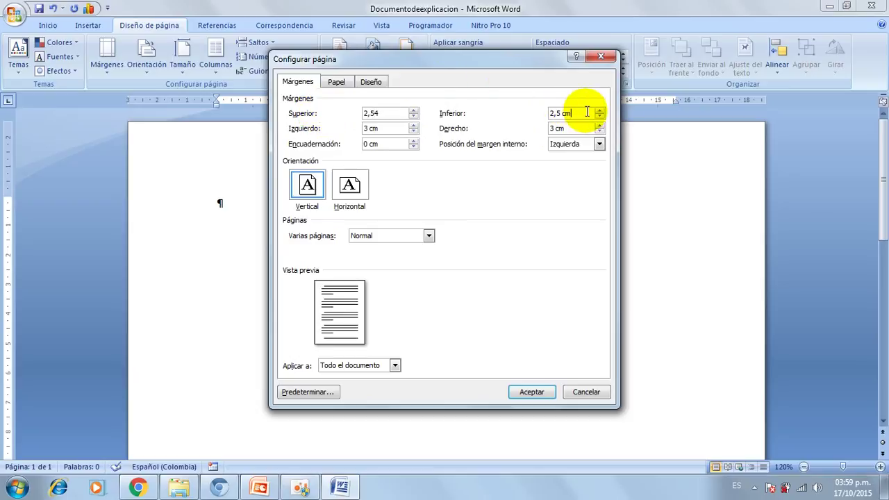
double_click(370, 113)
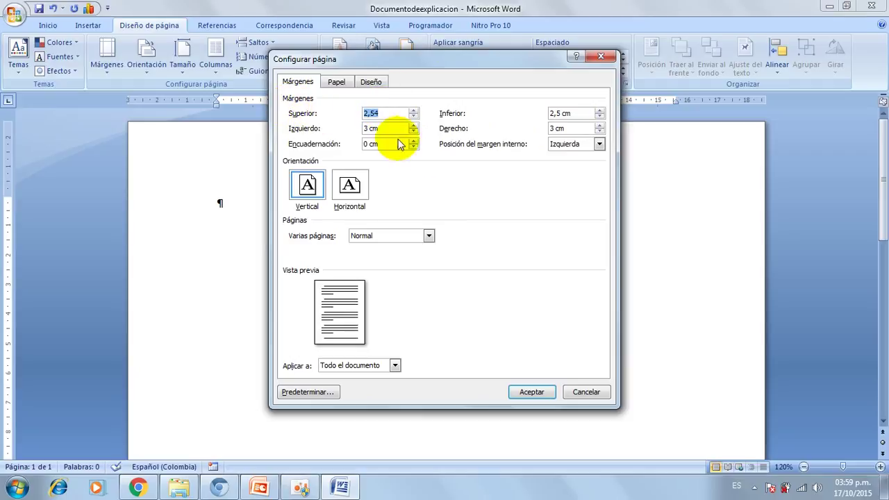
key(ctrl+c)
double_click(580, 113)
key(ctrl+v)
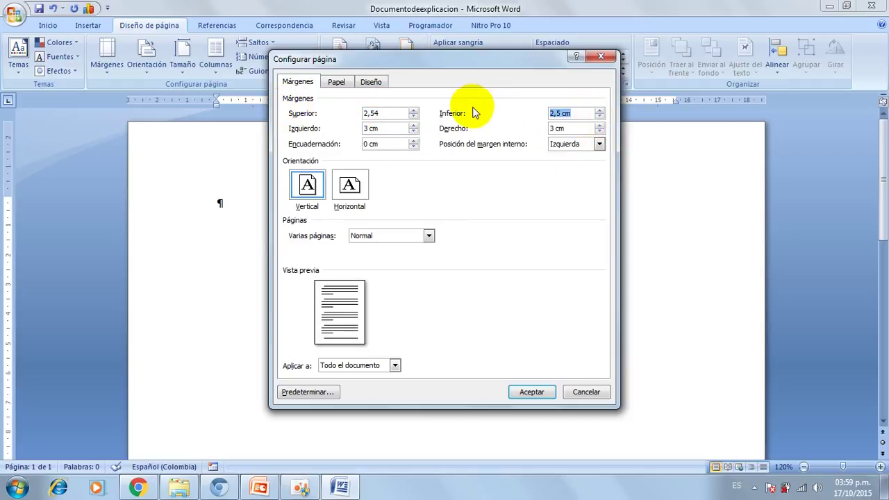
double_click(375, 129)
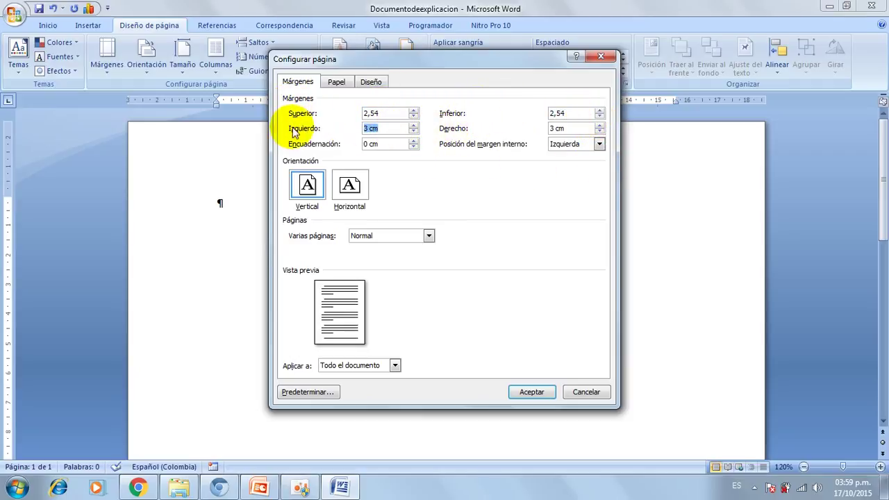
key(ctrl+v)
double_click(561, 128)
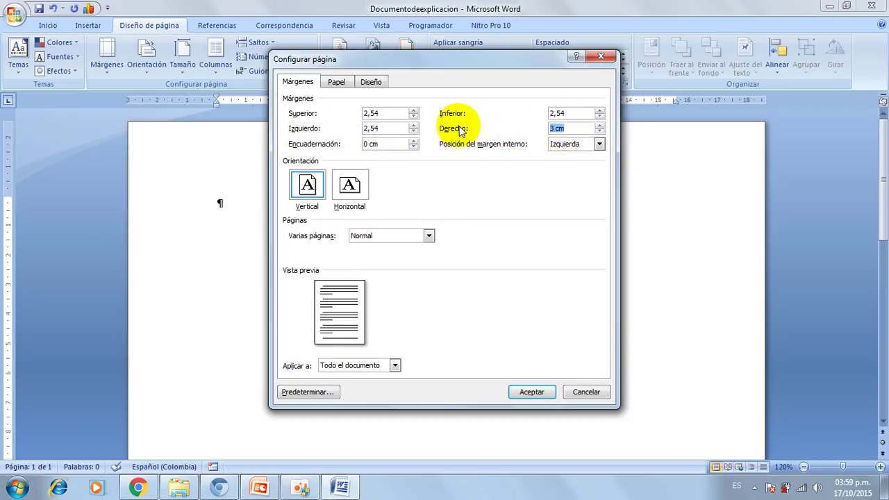
key(ctrl+v)
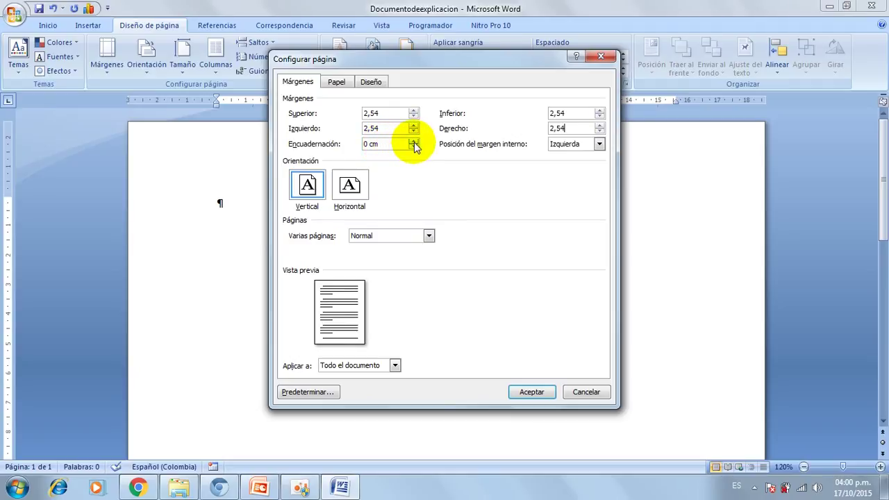
Keep the gutter at 0 cm after adjusting it, and apply the margins.
click(414, 141)
click(413, 141)
click(413, 140)
click(414, 141)
click(414, 140)
click(413, 141)
click(414, 141)
click(413, 141)
click(414, 141)
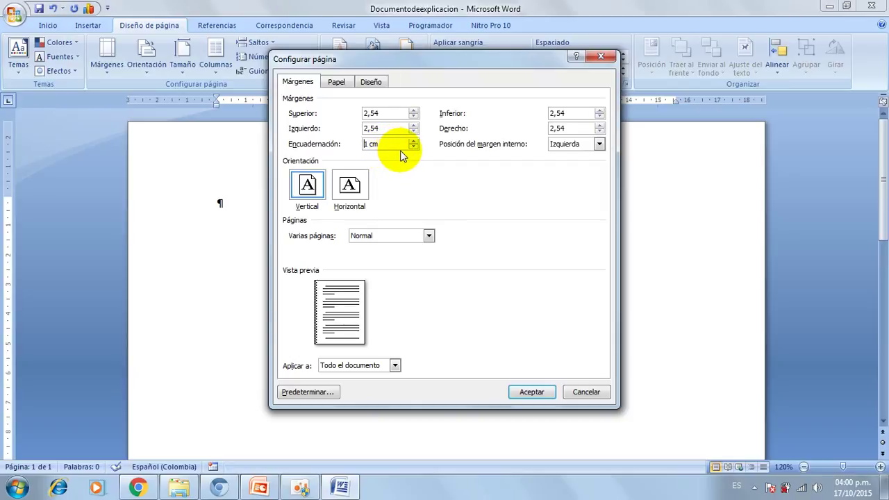
click(416, 148)
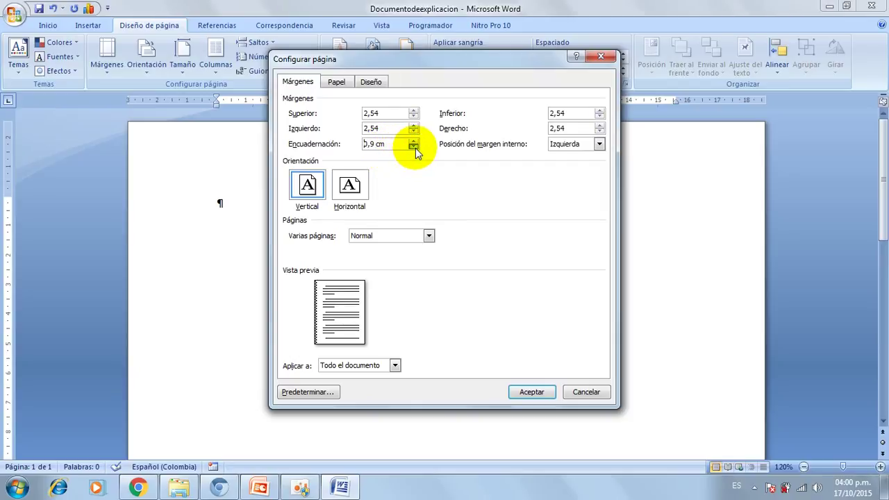
click(415, 148)
click(415, 148)
click(415, 148)
click(416, 148)
click(415, 147)
click(415, 148)
click(415, 148)
click(415, 147)
click(415, 148)
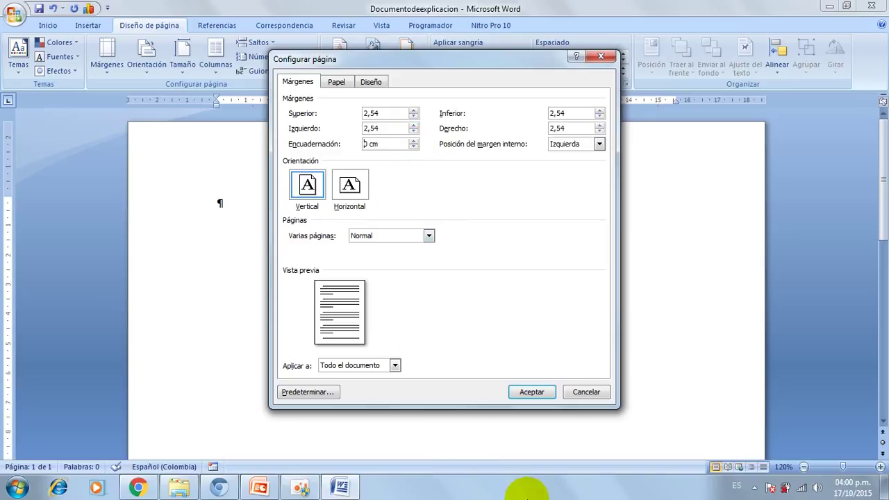
click(530, 392)
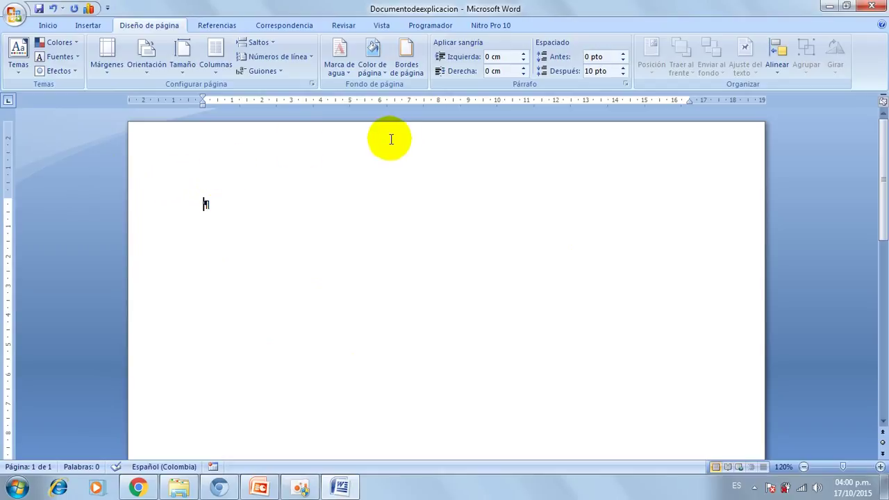
Set the font to Times New Roman size 12, then save with Ctrl+S.
click(54, 26)
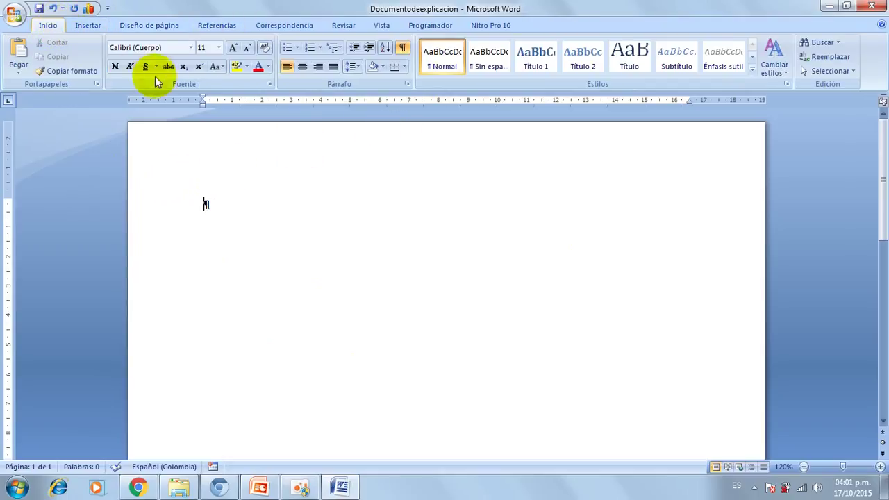
click(190, 49)
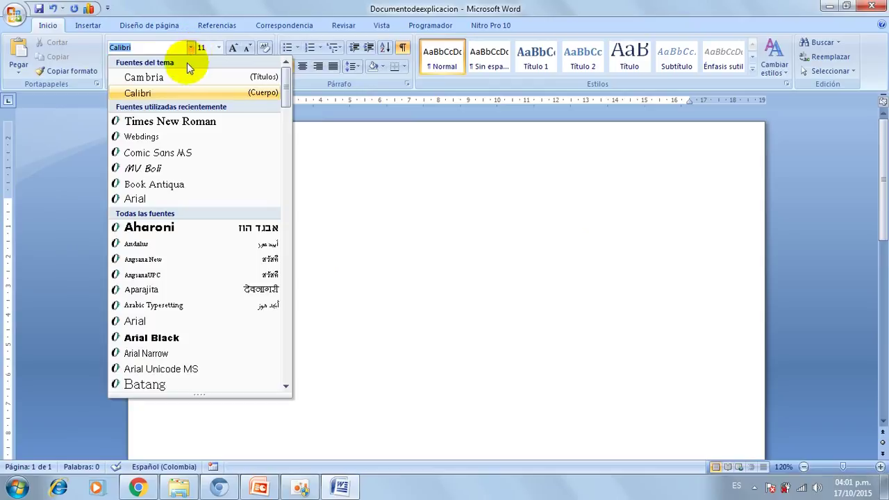
click(178, 124)
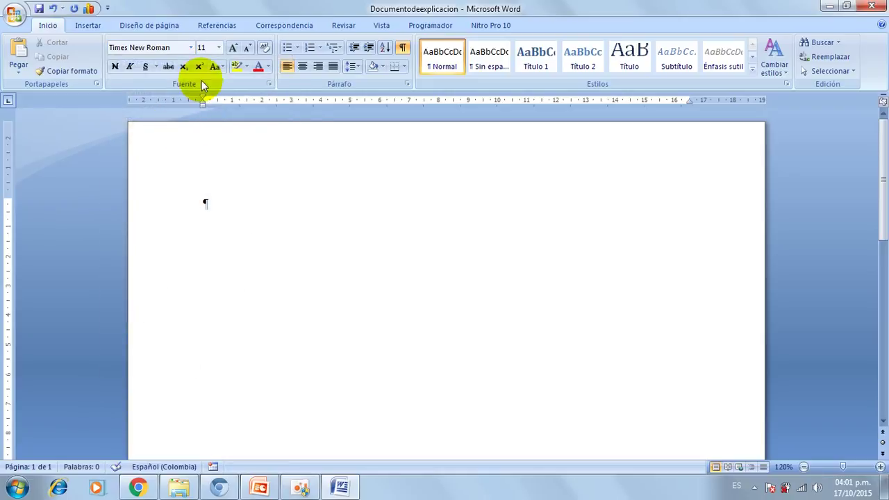
click(219, 50)
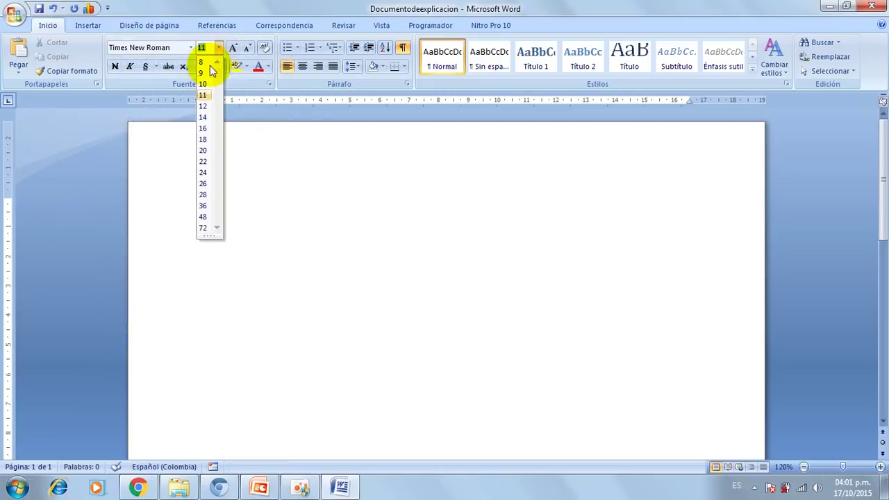
click(207, 113)
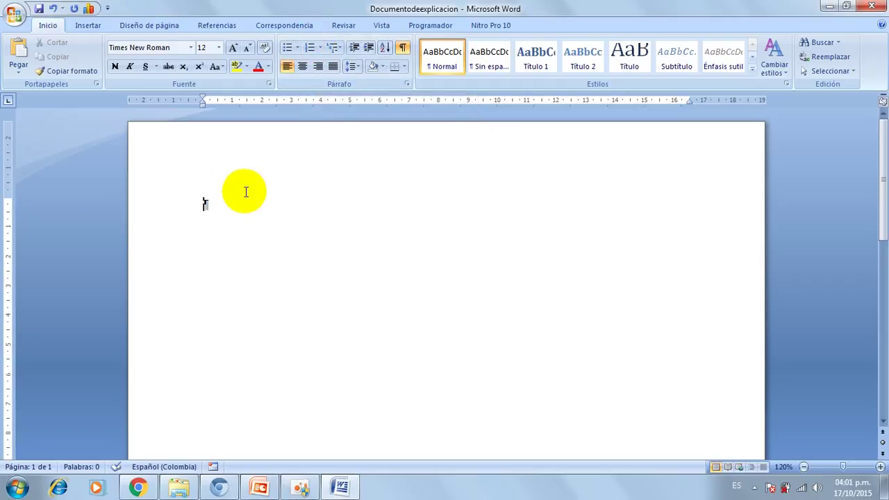
key(ctrl+s)
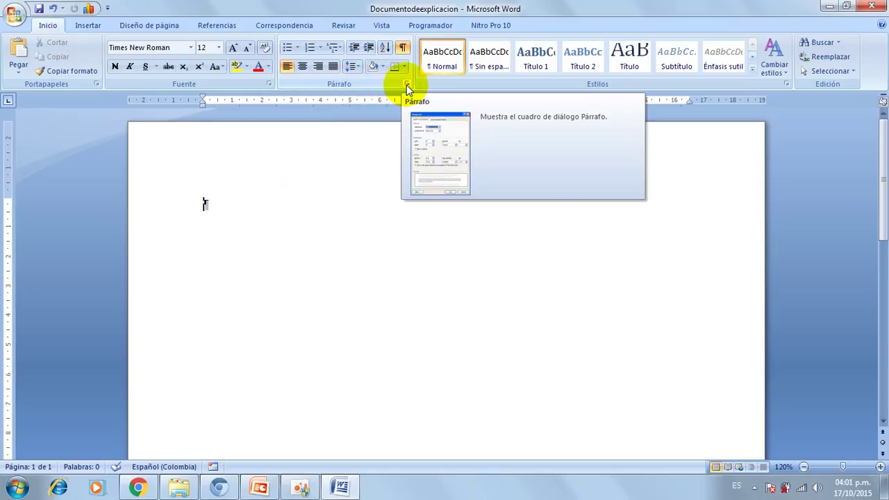
In the Párrafo dialog, give the empty paragraph a Primera línea indent of 0,9 cm.
click(406, 85)
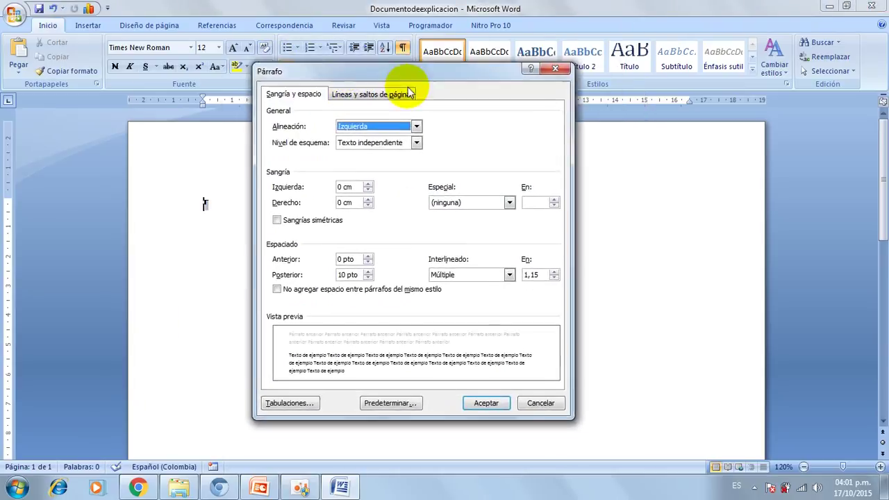
drag(371, 73, 359, 75)
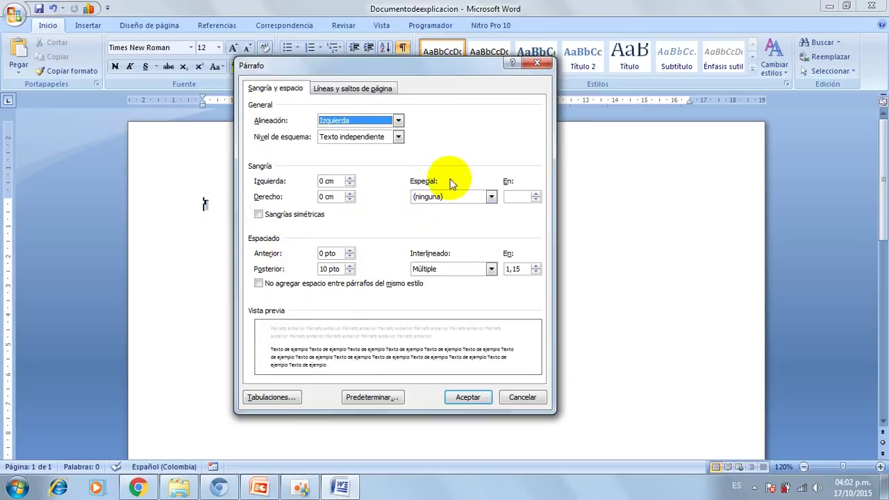
click(490, 198)
click(491, 198)
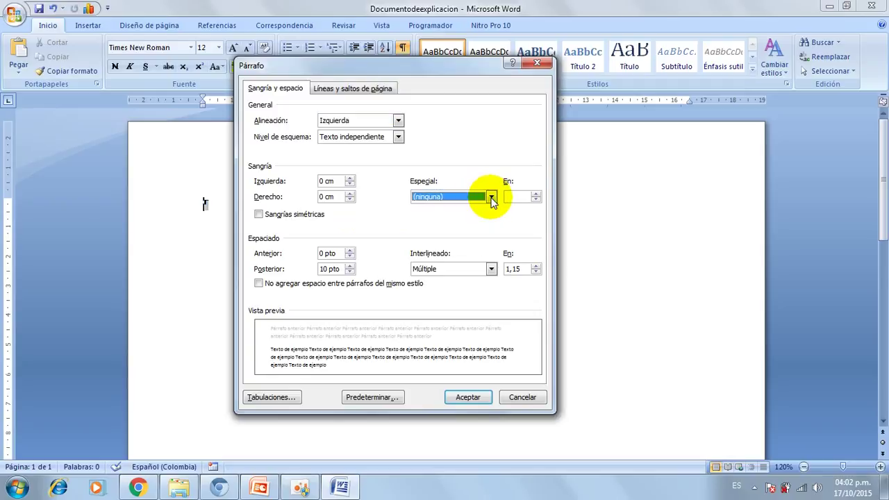
click(490, 198)
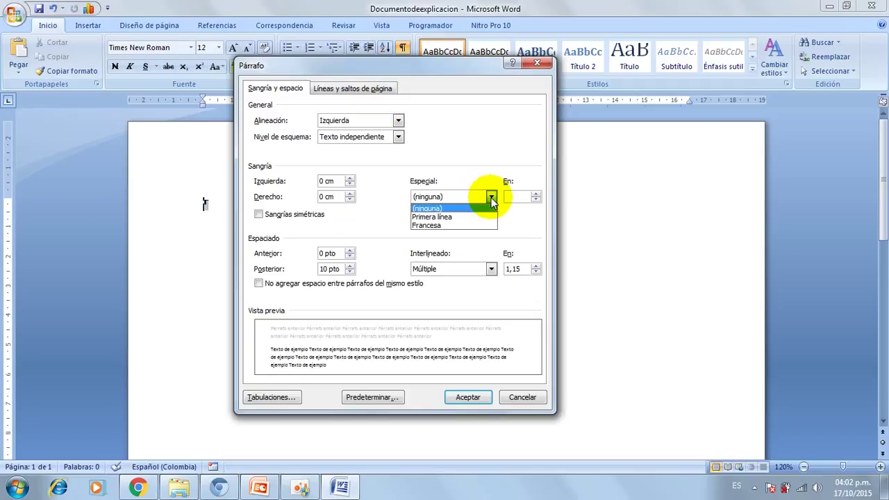
click(438, 217)
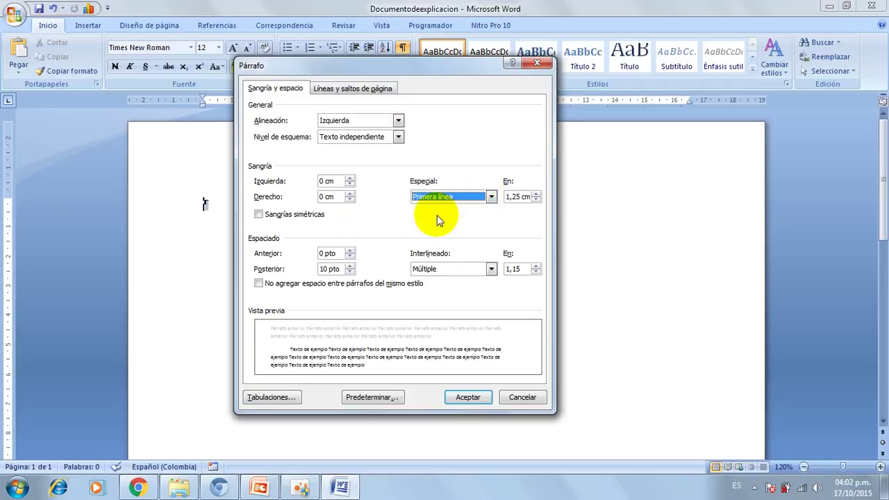
click(535, 200)
click(536, 200)
click(536, 200)
click(536, 200)
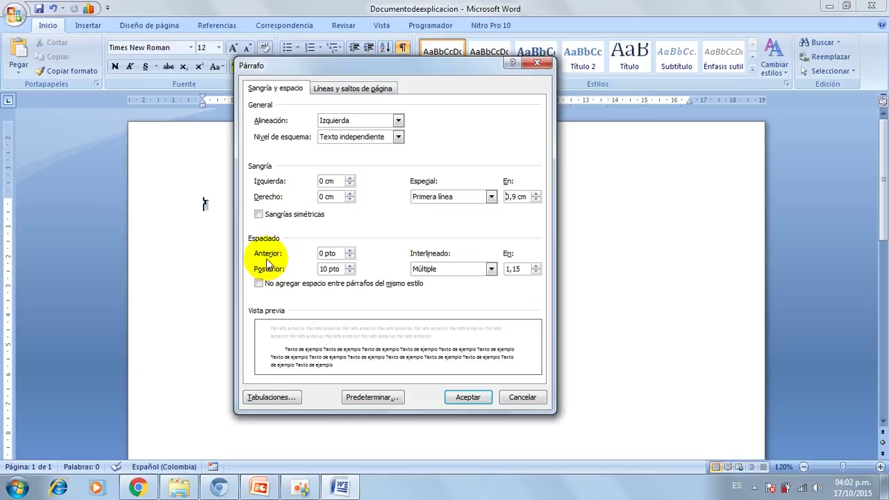
Set Anterior and Posterior spacing to 12 pto and Interlineado to Doble, then apply.
click(350, 251)
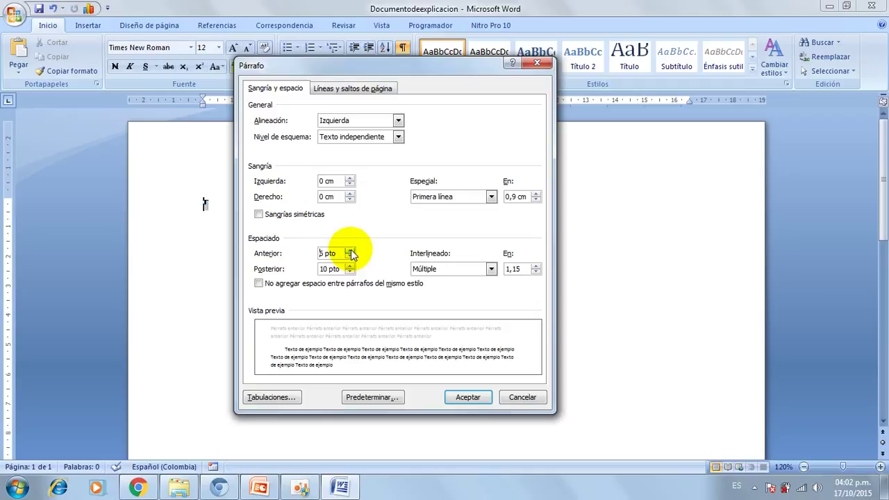
click(351, 252)
click(349, 266)
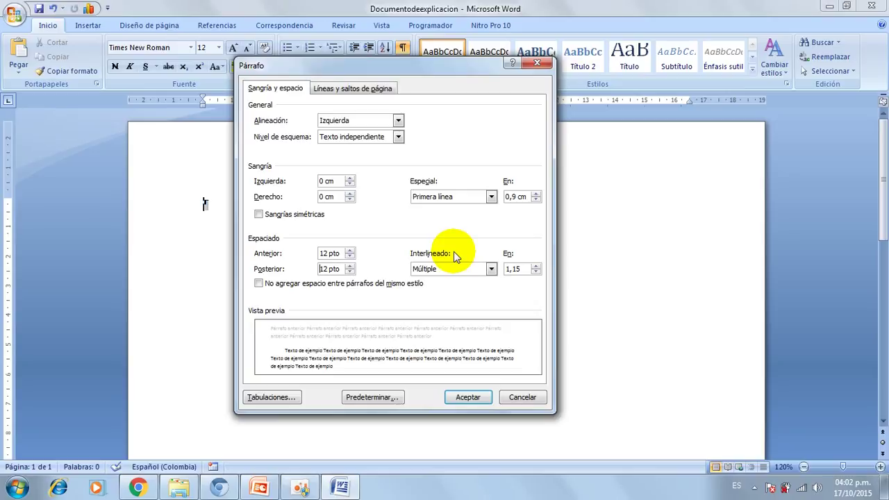
click(492, 270)
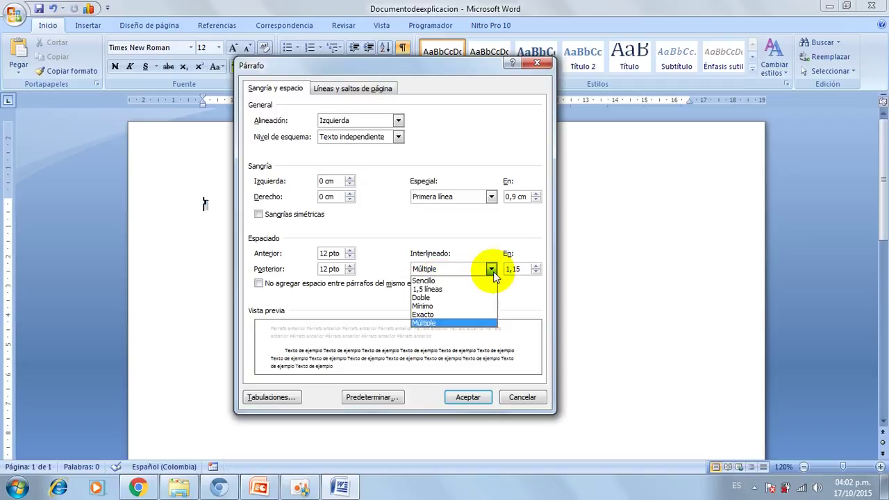
click(422, 297)
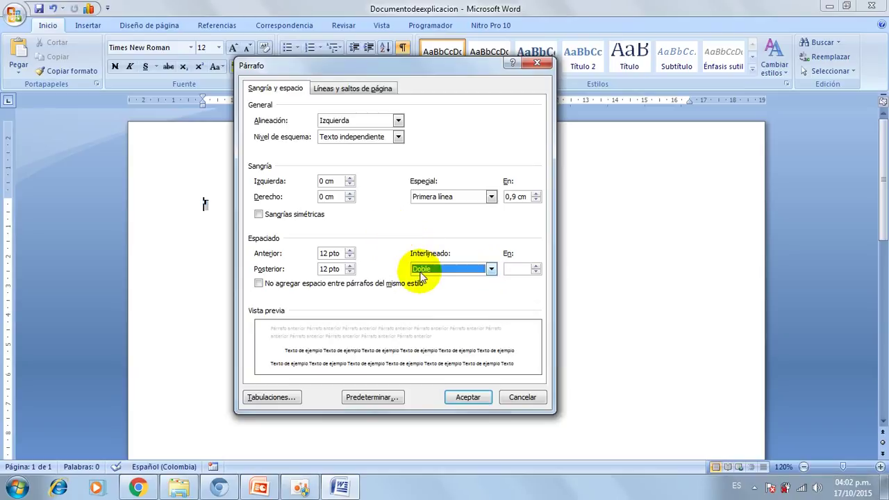
click(474, 391)
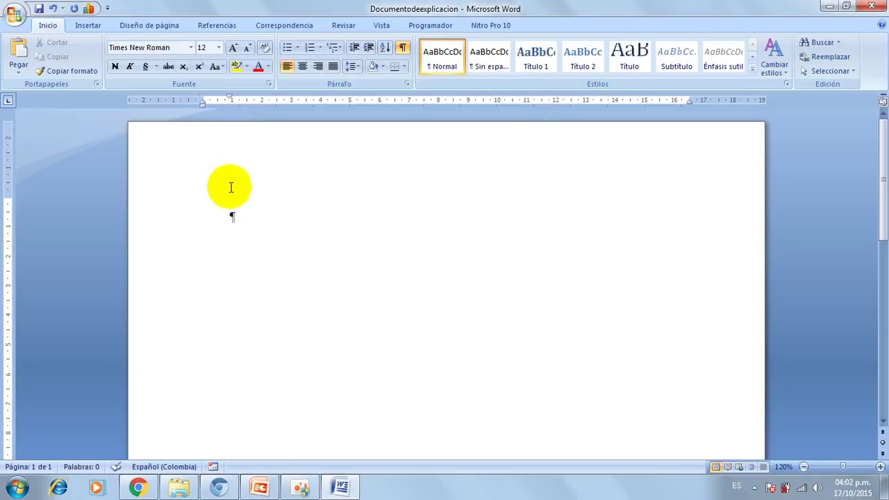
Save the document and set the page to Carta size in Vertical orientation.
key(ctrl+s)
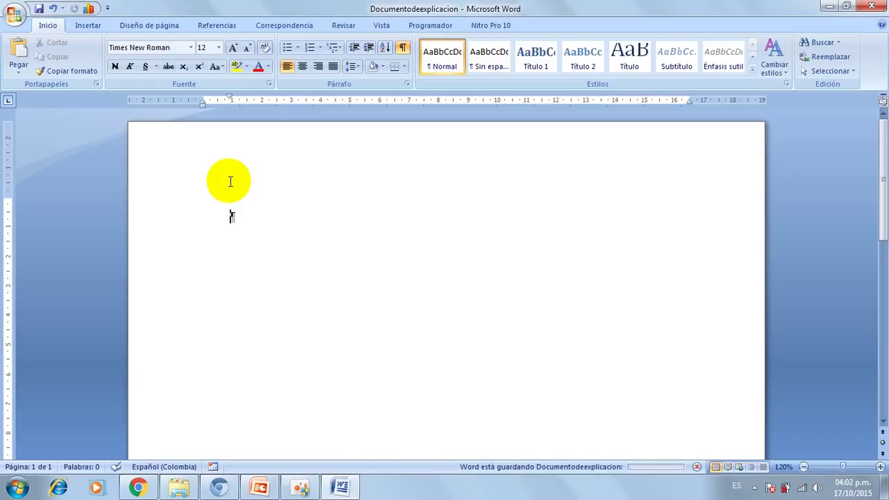
click(144, 28)
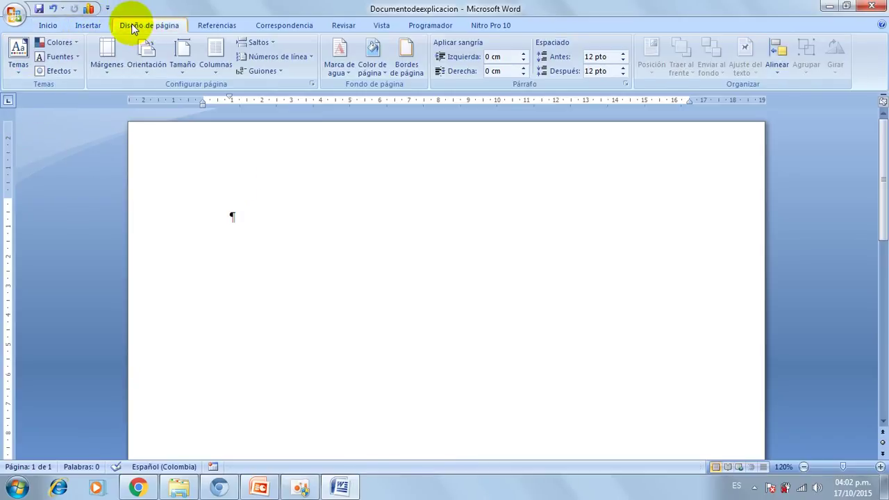
click(178, 69)
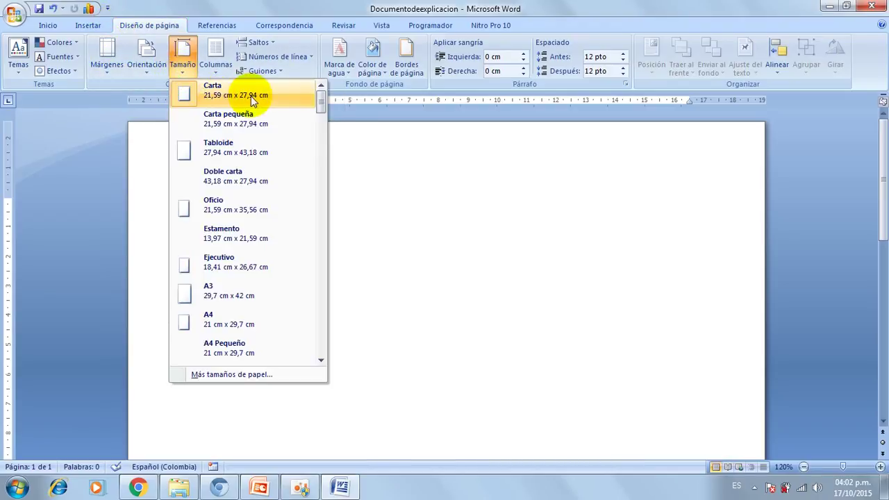
click(227, 97)
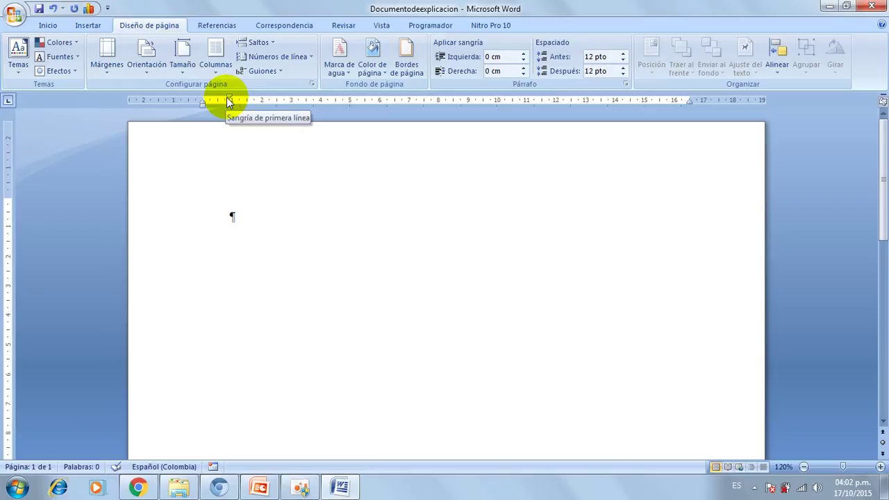
click(153, 74)
click(156, 92)
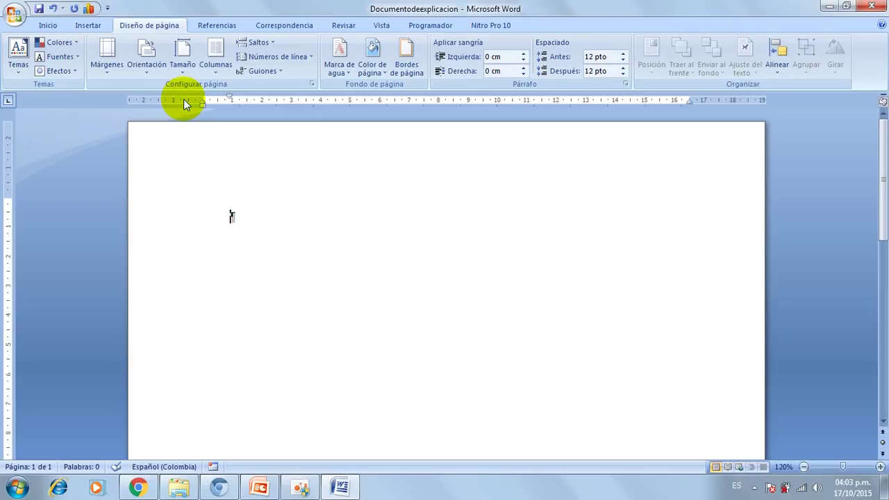
click(142, 69)
click(292, 213)
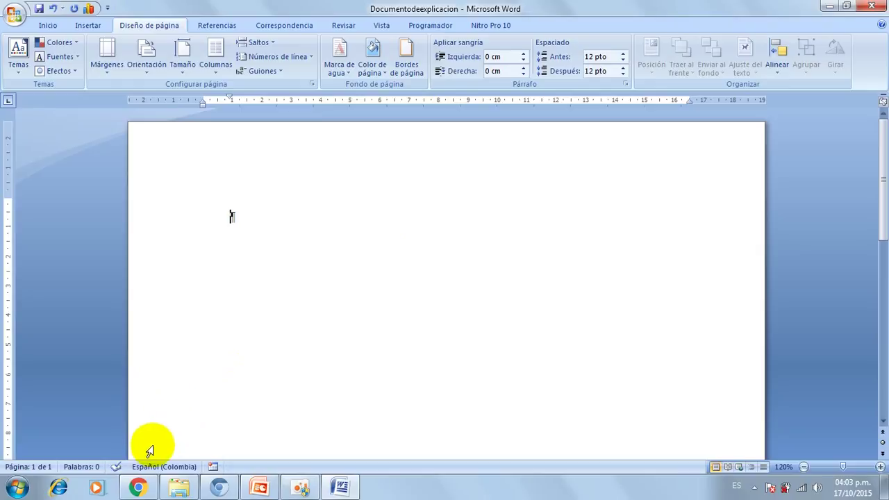
Open the example article from the Formación TIC page, copy the 'Pero, aunque' paragraph, and return to Word.
click(142, 486)
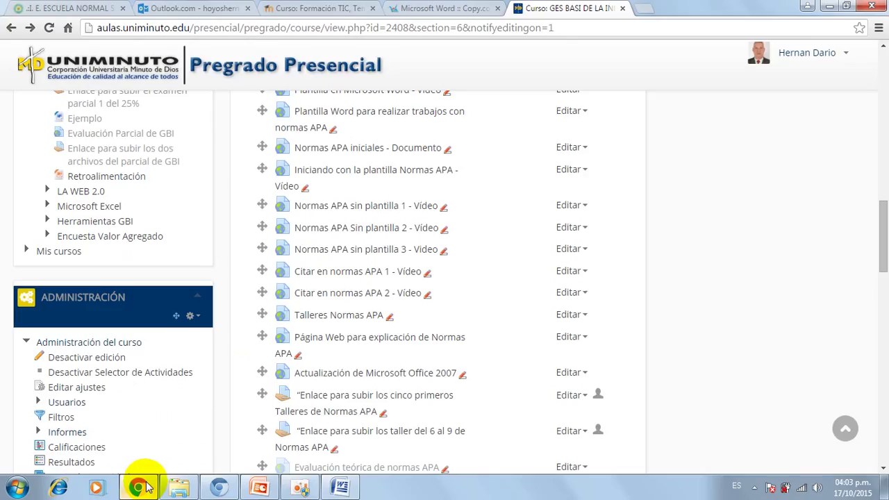
click(323, 7)
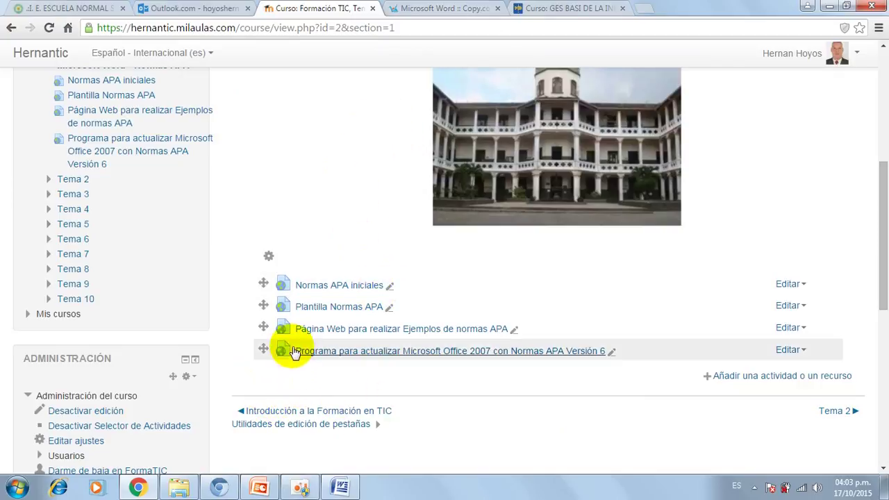
click(340, 329)
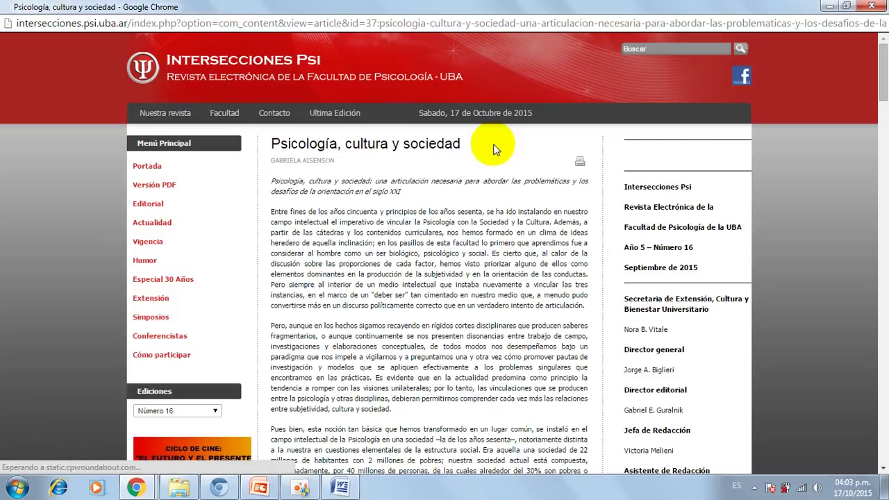
scroll(389, 255, down, 1)
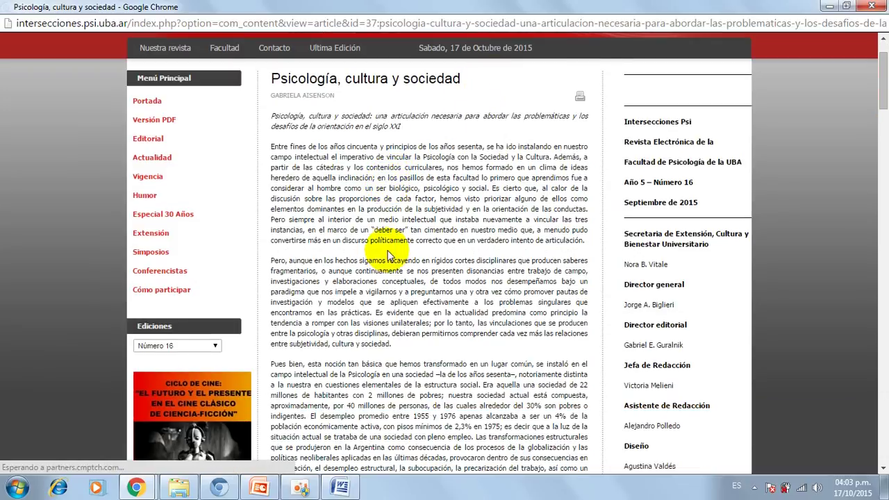
scroll(347, 177, down, 2)
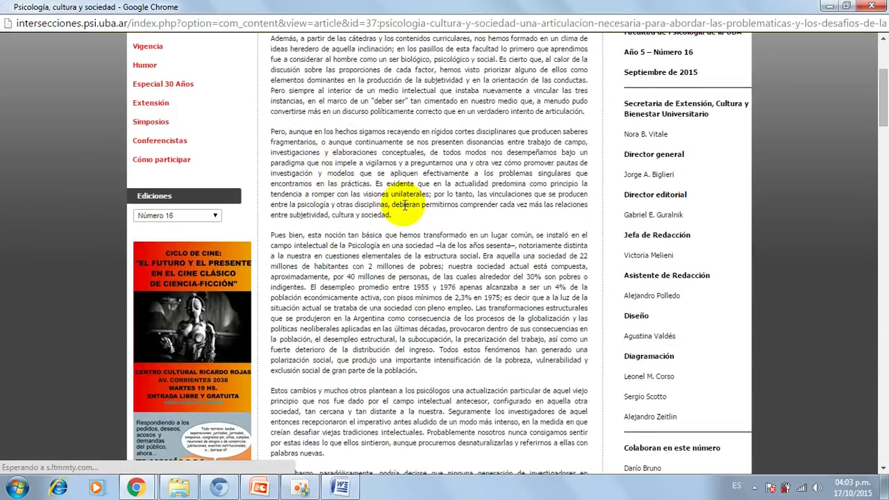
scroll(405, 205, up, 2)
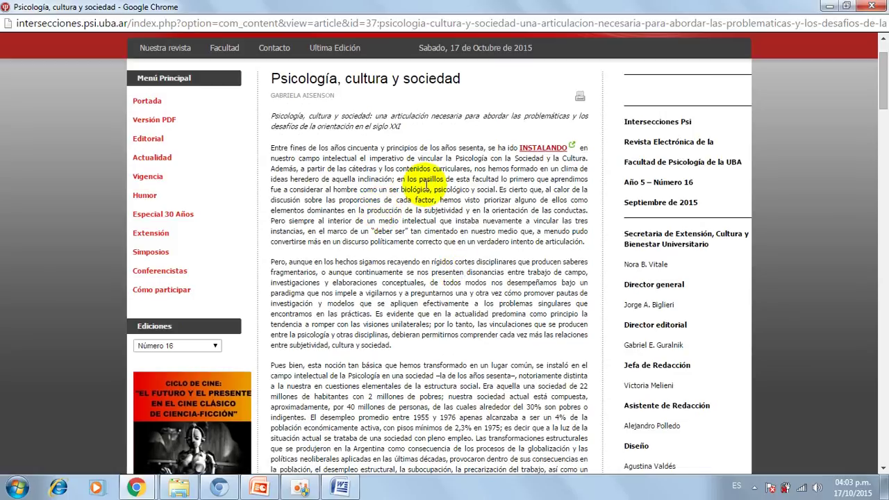
scroll(347, 281, down, 2)
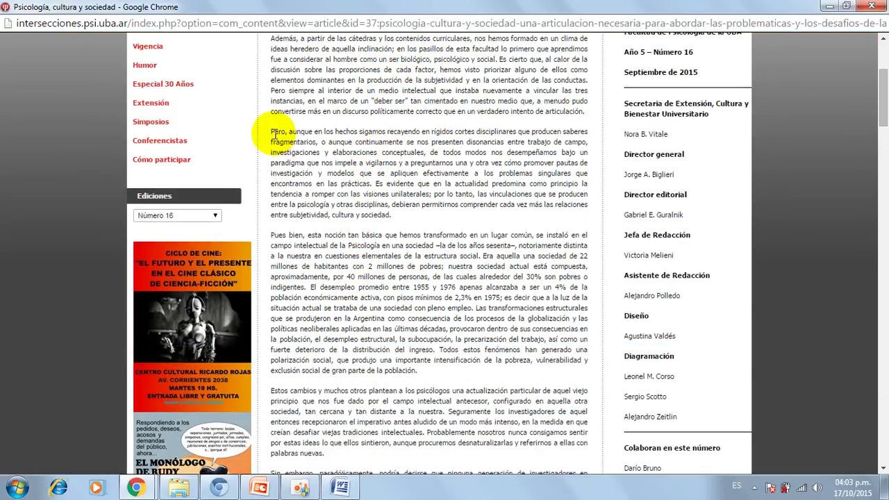
drag(272, 131, 394, 214)
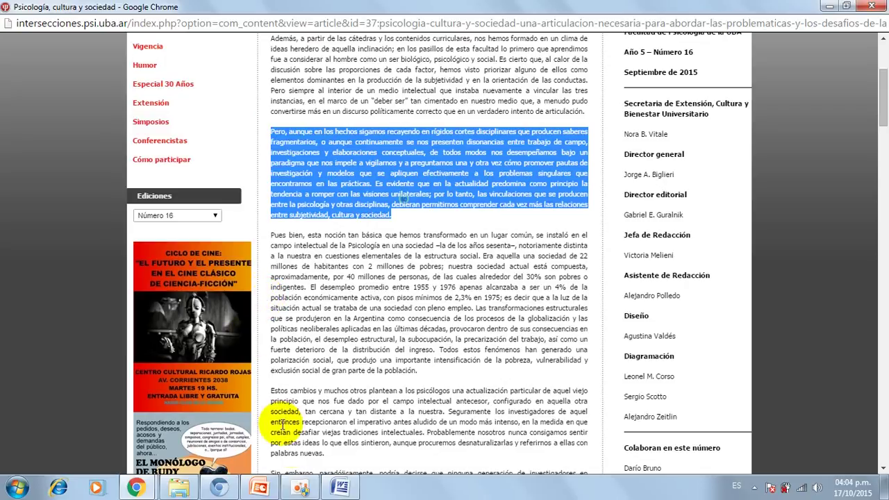
click(338, 484)
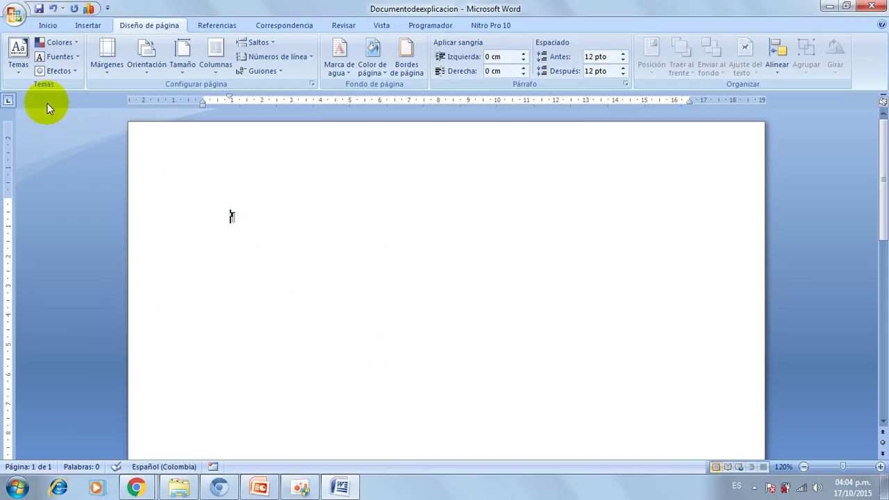
Type the title PSICOLOGÍA, CULTURA Y SOCIEDAD.
text(p)
key(BackSpace)
text(PSICOLOGÍA, CULTURA Y SOCIEDAD)
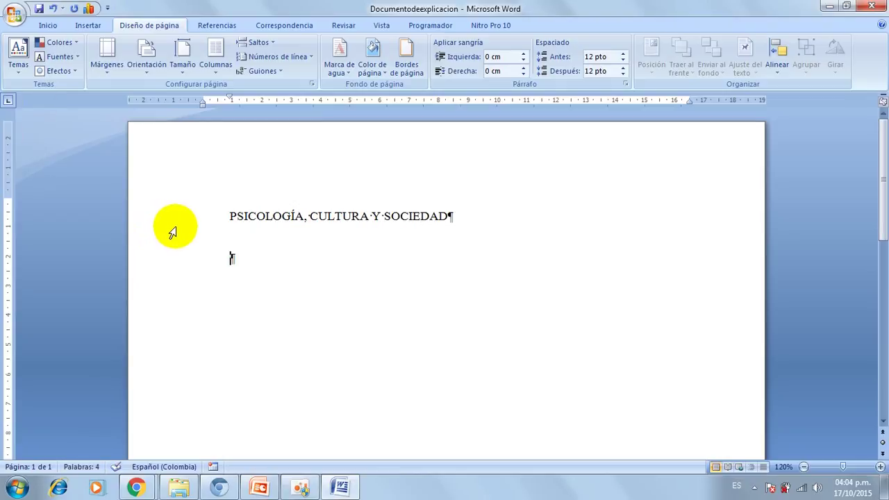
Paste the copied 'Pero, aunque' paragraph below the title as Texto sin formato.
click(48, 26)
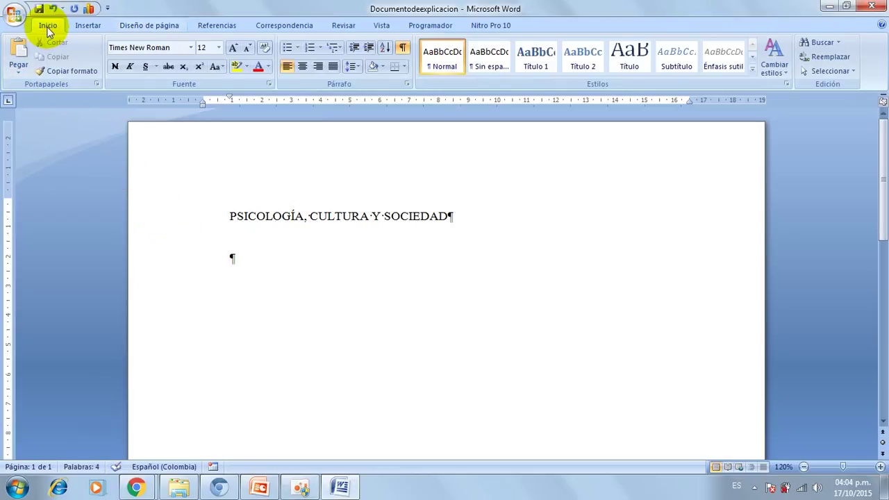
click(19, 72)
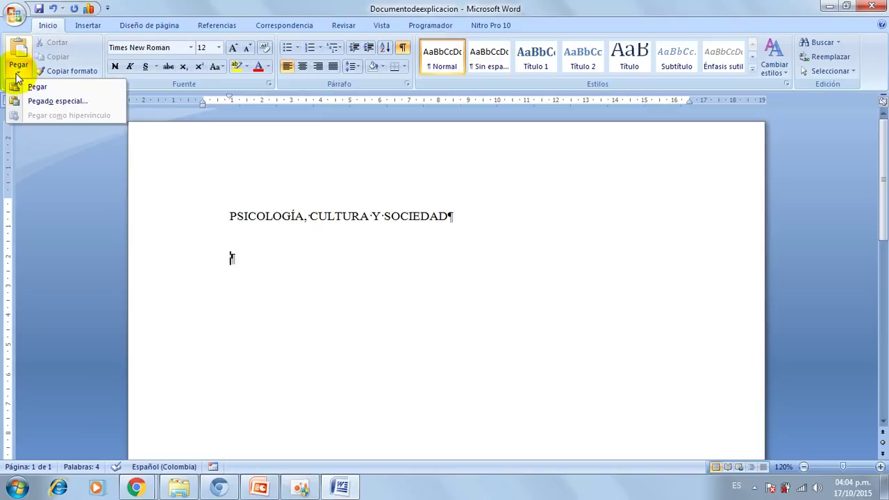
click(49, 102)
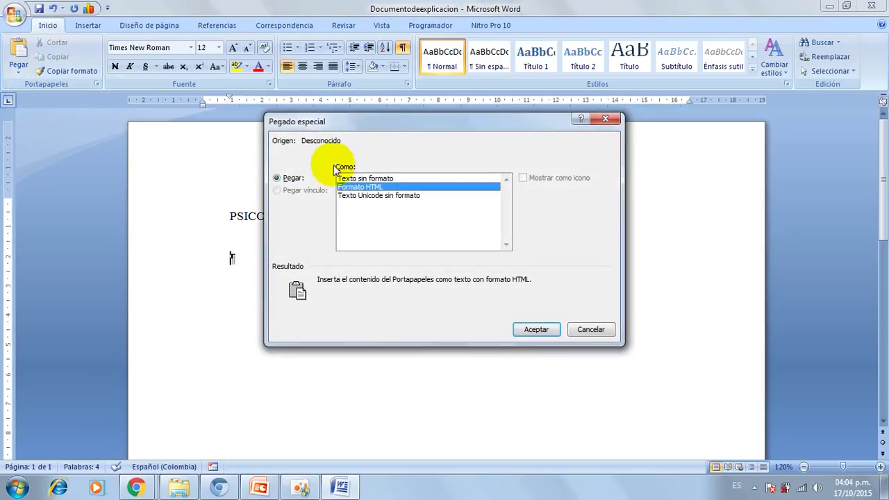
click(365, 178)
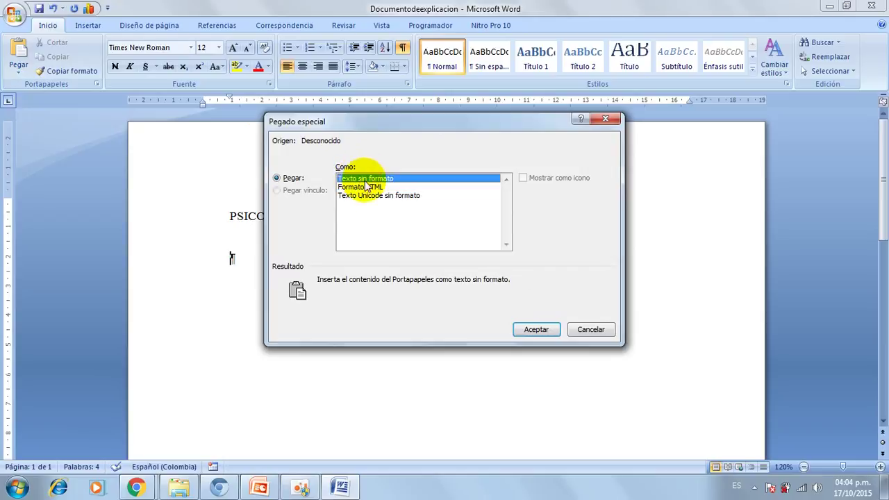
click(536, 329)
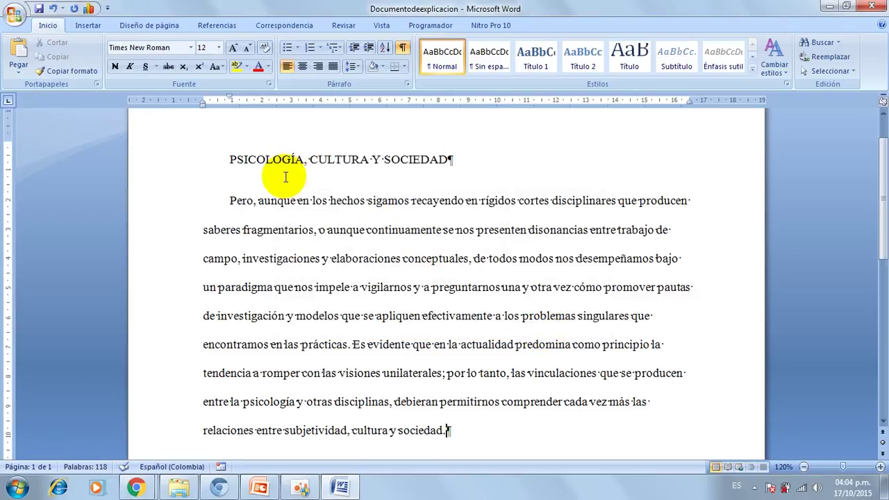
Center the title and make it bold.
click(172, 162)
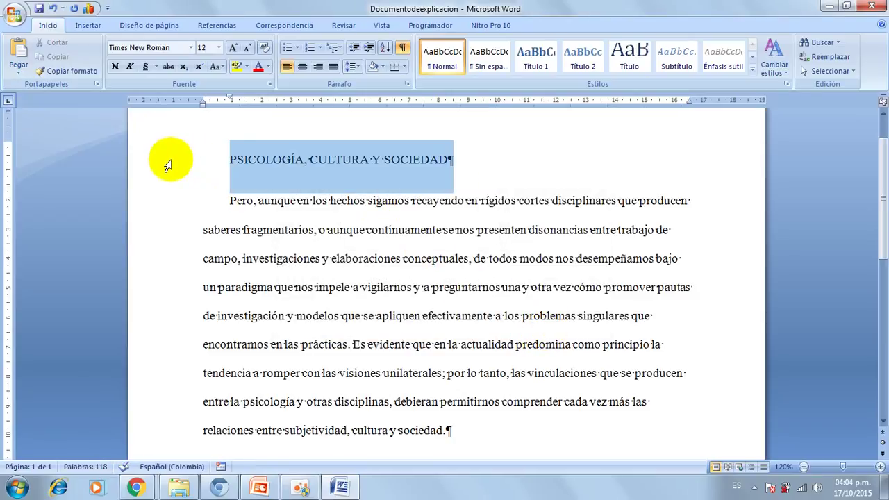
click(303, 68)
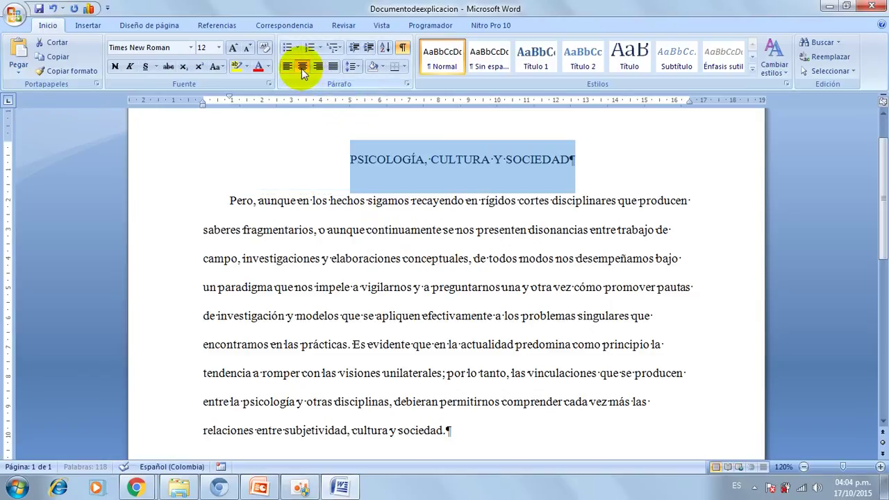
click(115, 68)
Start a new empty paragraph after the 'Pero, aunque' paragraph.
scroll(444, 403, down, 1)
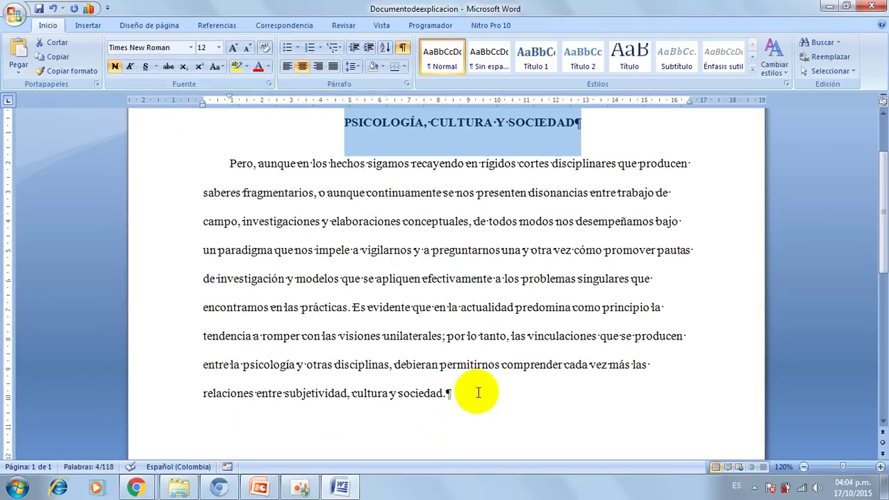
click(478, 393)
key(Return)
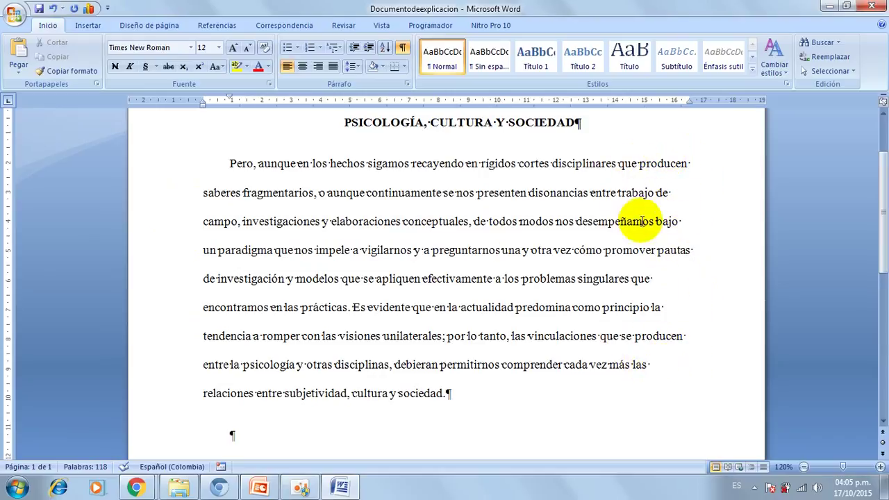
scroll(458, 317, down, 1)
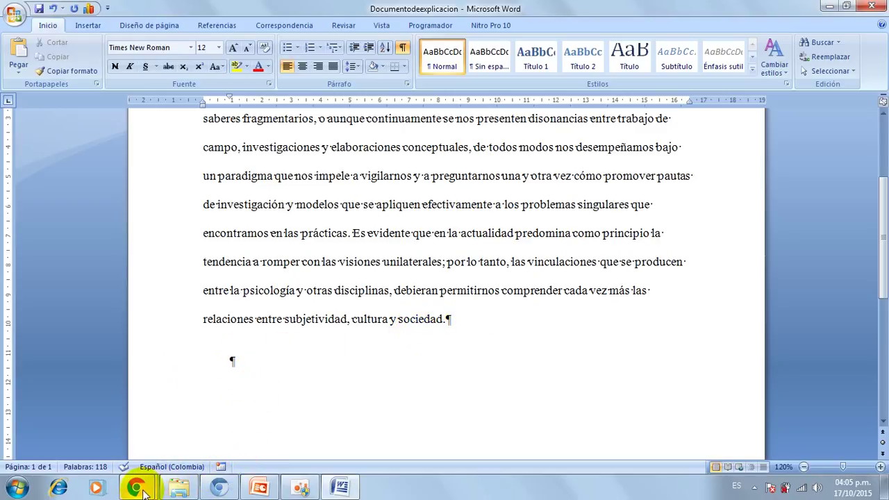
Copy the 'Pues bien' paragraph from the Chrome article and return to the Word document.
mouse_move(136, 488)
click(216, 423)
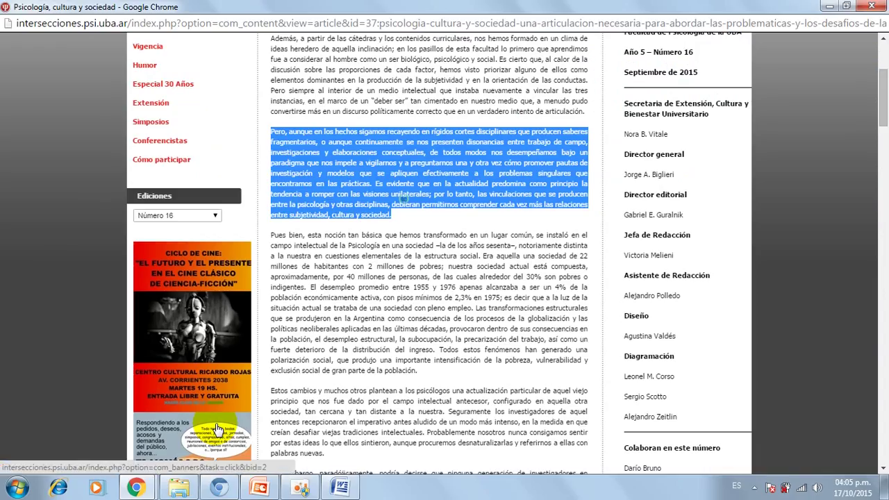
scroll(353, 237, down, 3)
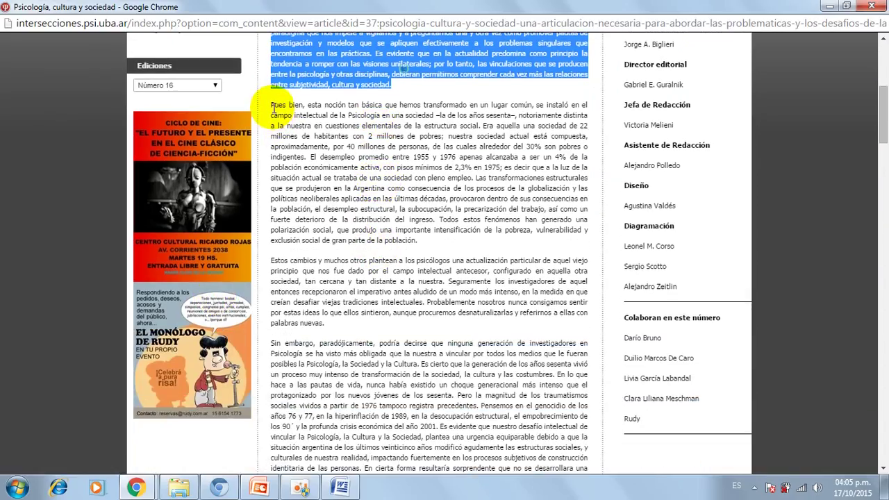
drag(272, 106, 418, 240)
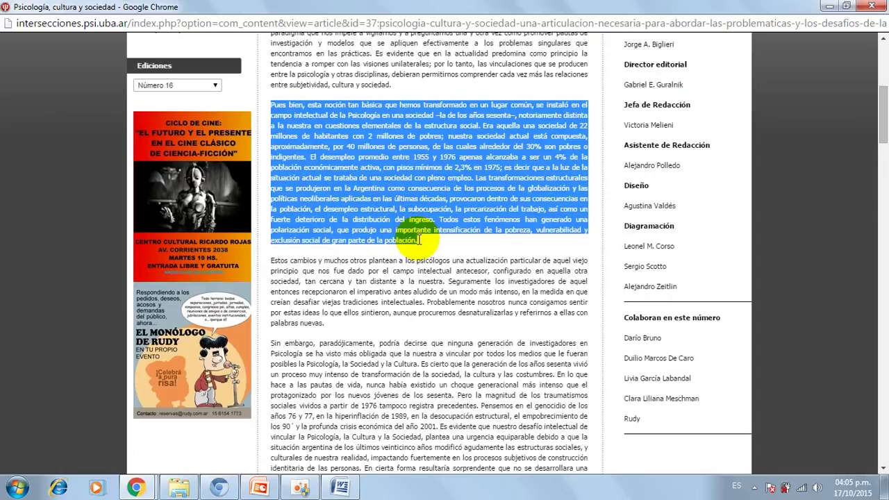
right_click(409, 159)
click(422, 169)
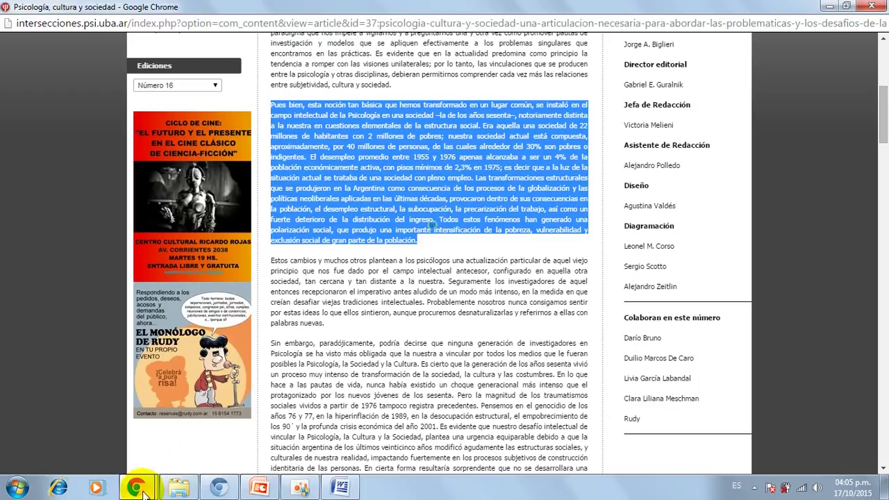
mouse_move(299, 487)
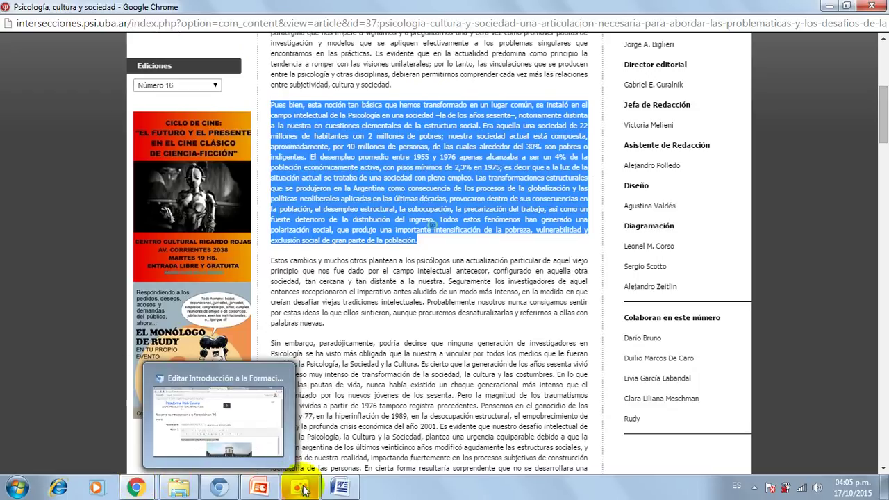
click(337, 488)
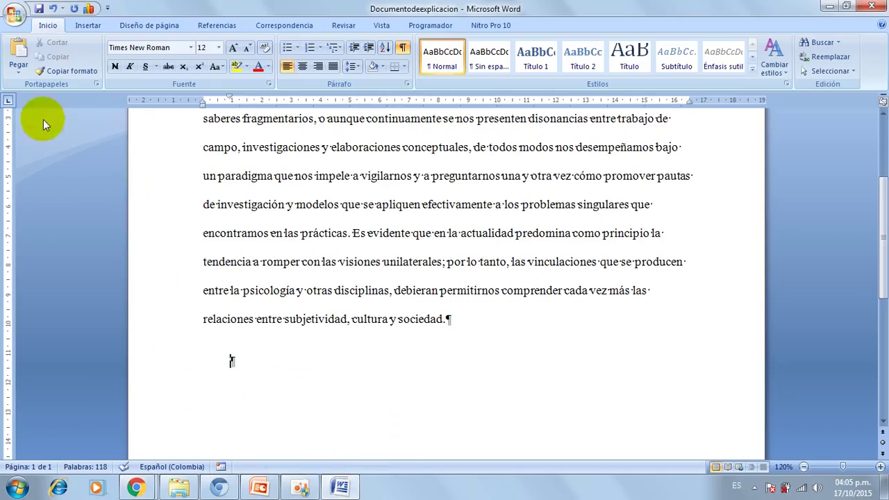
Paste the 'Pues bien' paragraph as Texto sin formato.
click(19, 75)
click(49, 101)
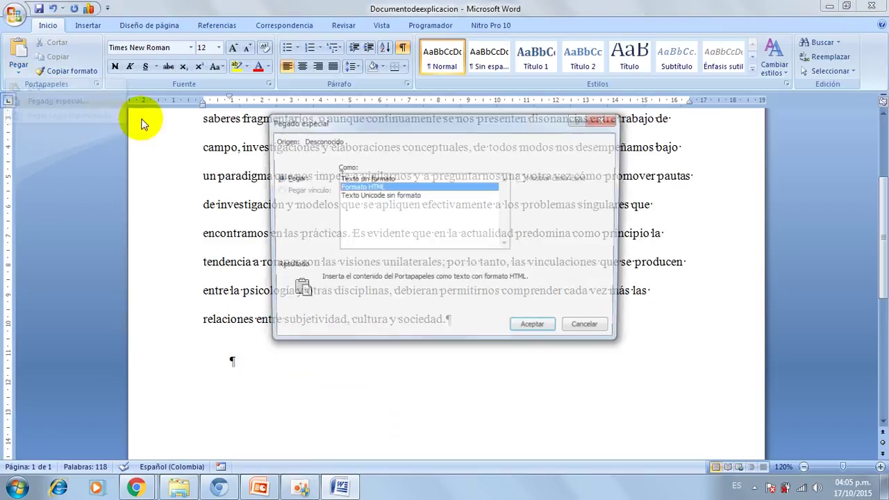
click(354, 180)
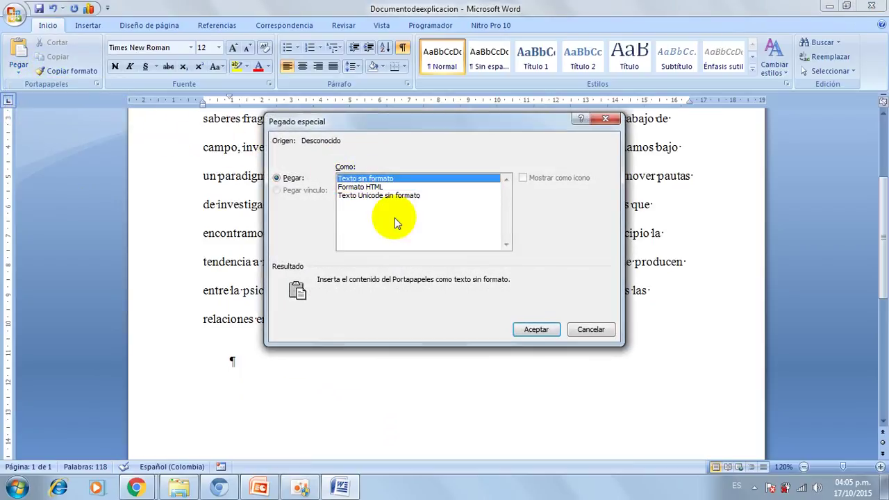
click(545, 330)
Review the two-page document and save it.
scroll(560, 324, up, 2)
scroll(540, 316, up, 2)
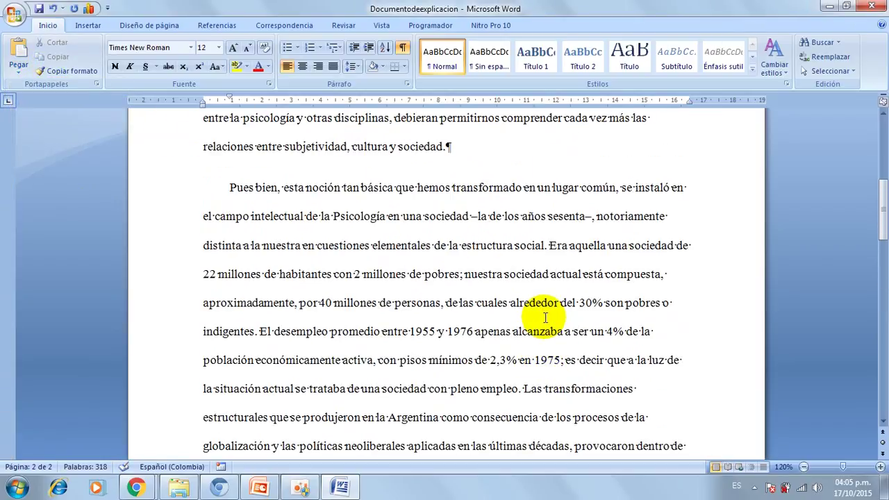
ctrl+scroll(490, 221, down, 4)
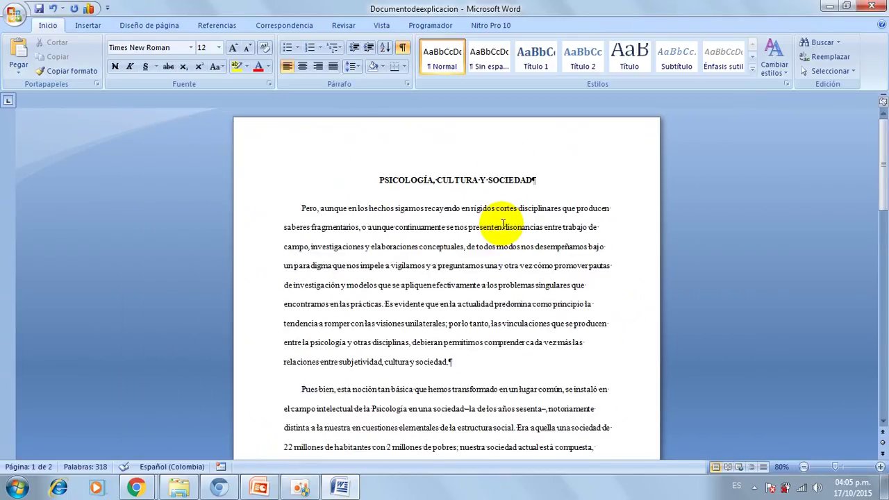
scroll(503, 223, down, 2)
scroll(486, 236, down, 1)
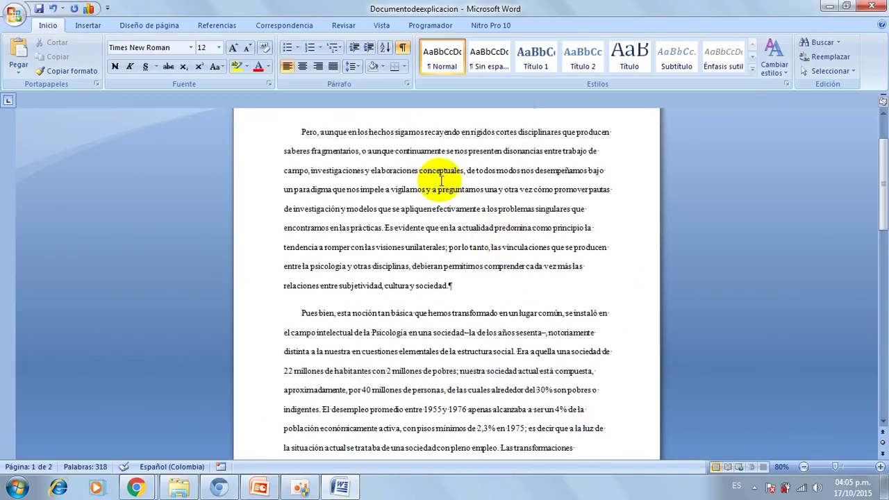
scroll(494, 313, up, 2)
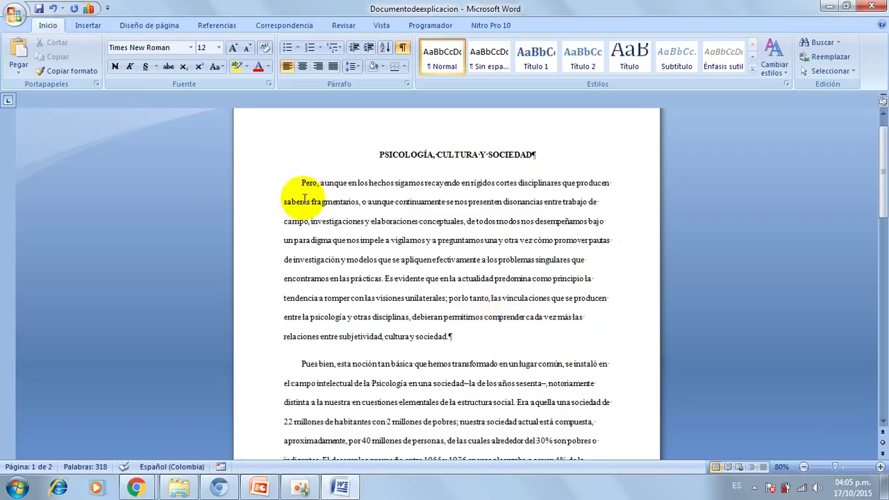
scroll(403, 298, down, 2)
scroll(421, 305, down, 7)
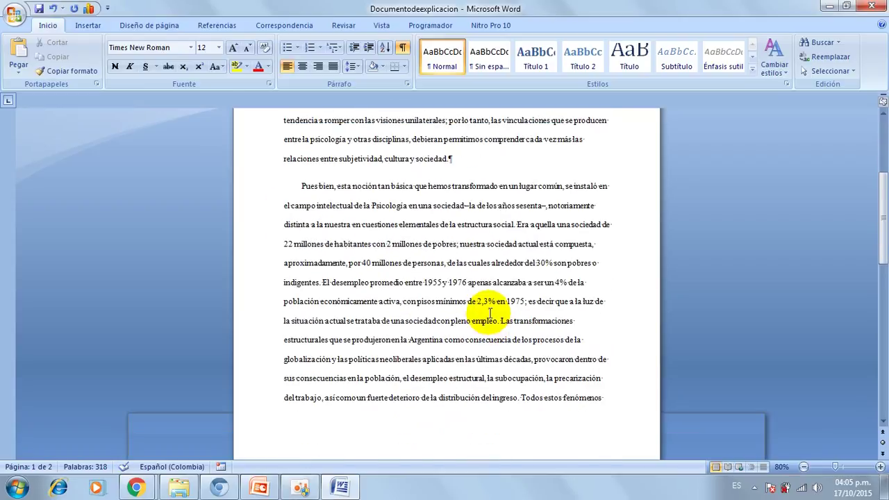
scroll(486, 316, down, 2)
scroll(463, 325, down, 2)
scroll(463, 322, down, 2)
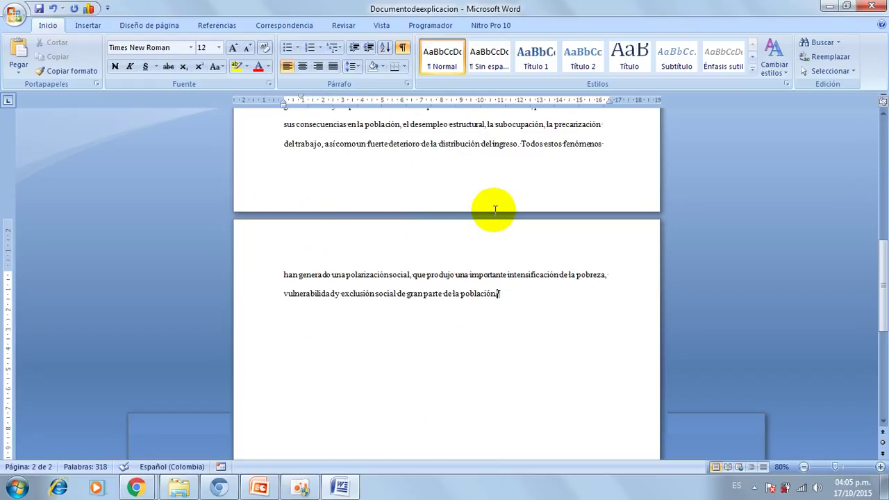
key(ctrl+s)
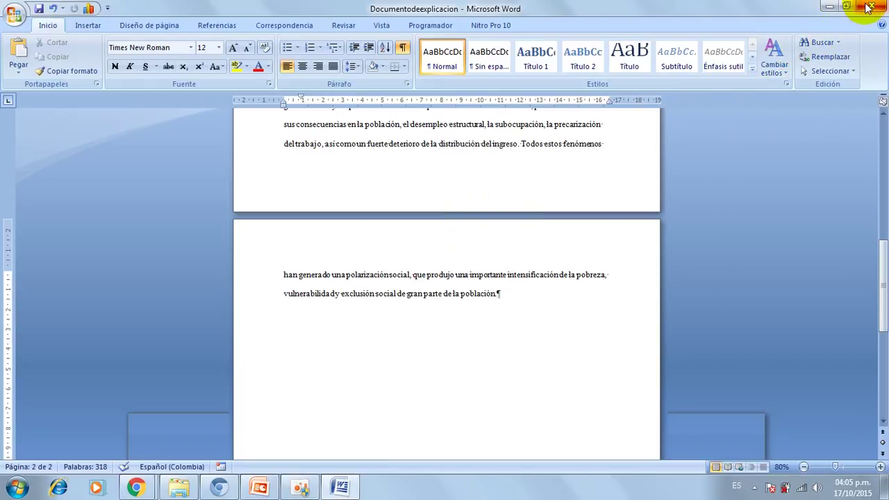
Close Word and bring the Documents library window to the front.
click(14, 15)
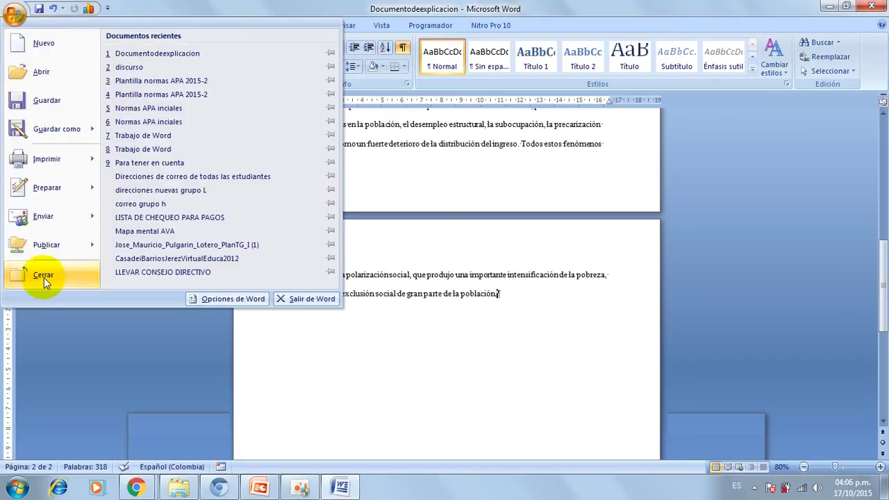
click(743, 168)
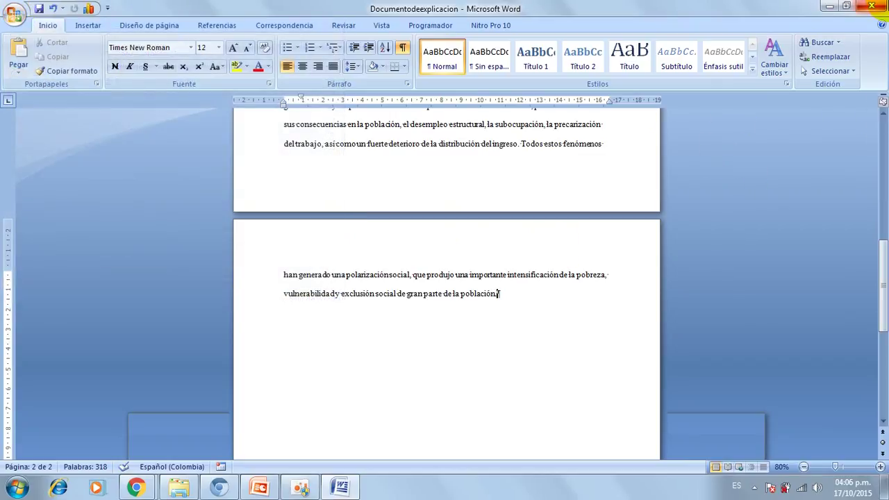
click(878, 6)
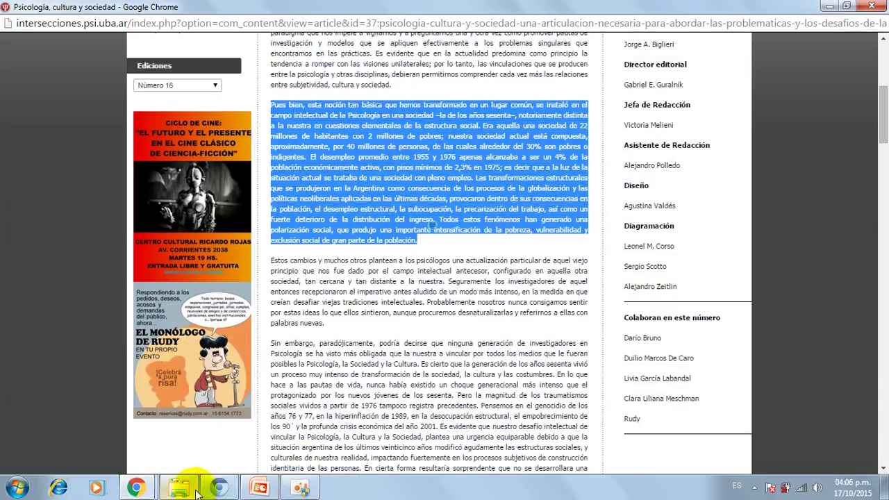
mouse_move(178, 487)
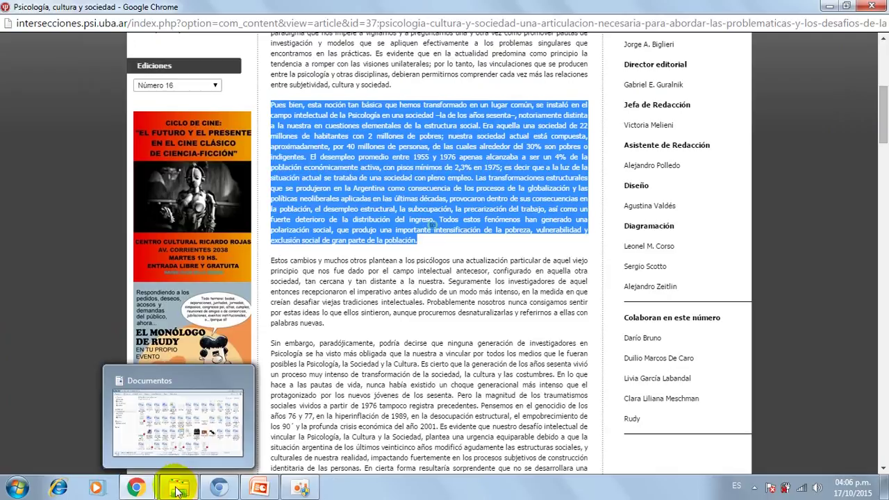
click(178, 492)
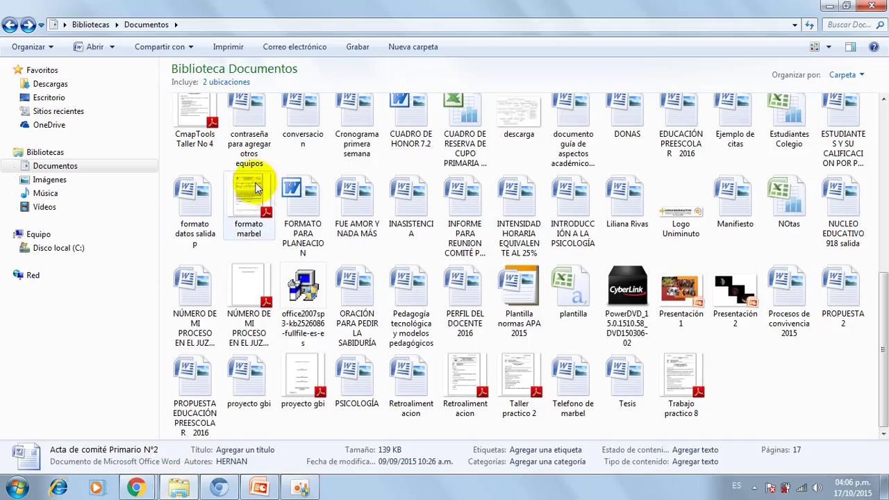
Open the 'Video explicación' folder and select the Documentodeexplicacion file.
scroll(257, 187, up, 10)
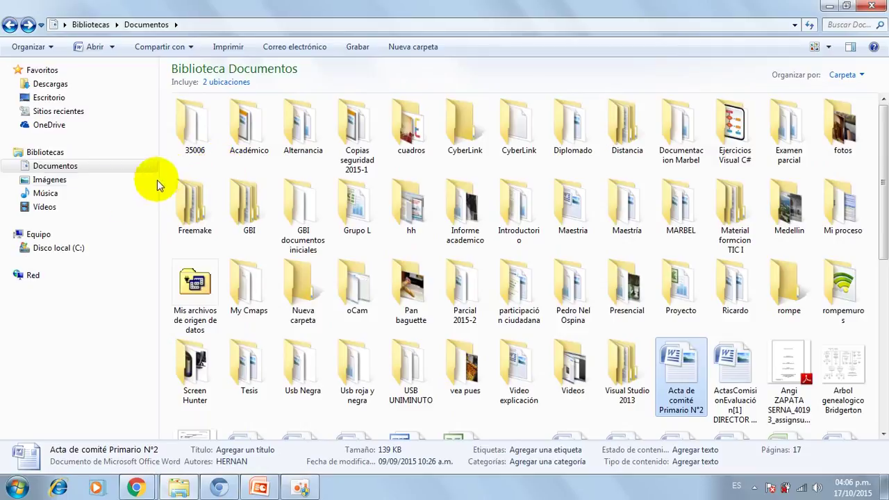
click(49, 169)
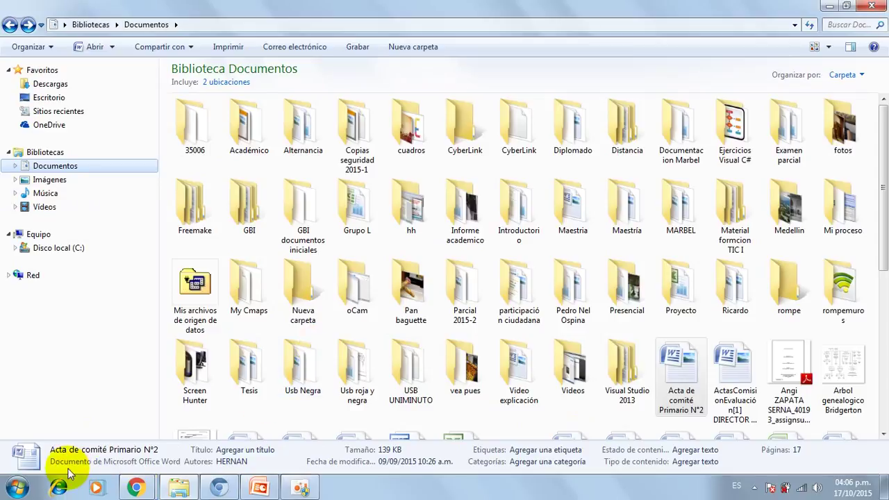
click(19, 488)
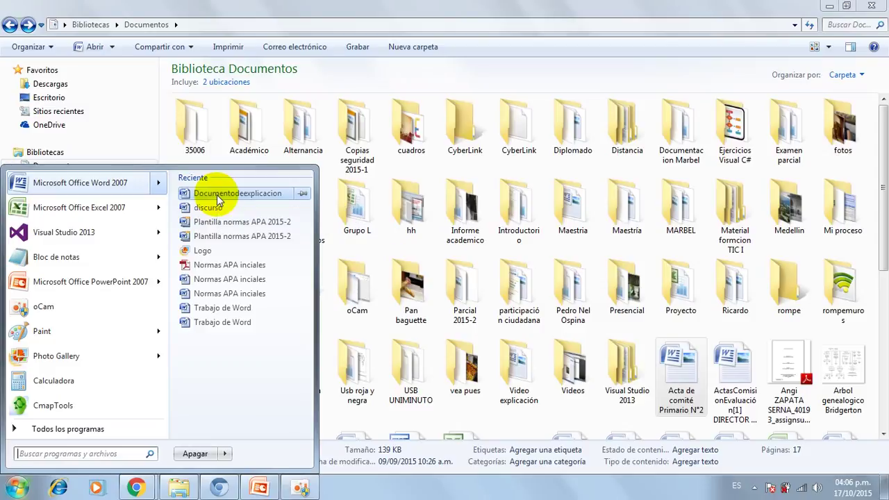
click(515, 368)
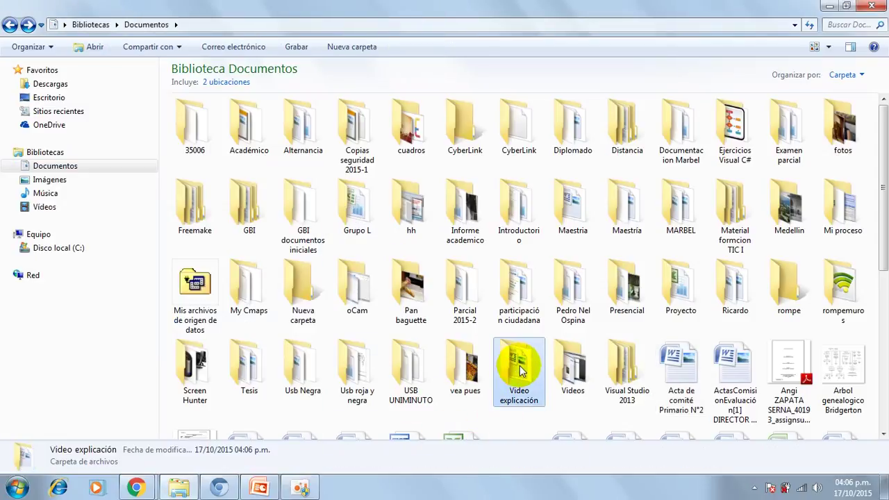
double_click(515, 368)
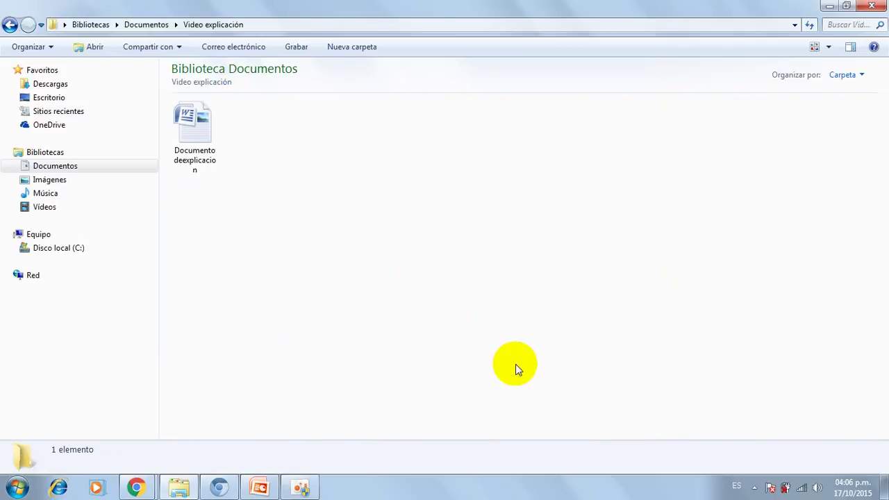
click(199, 131)
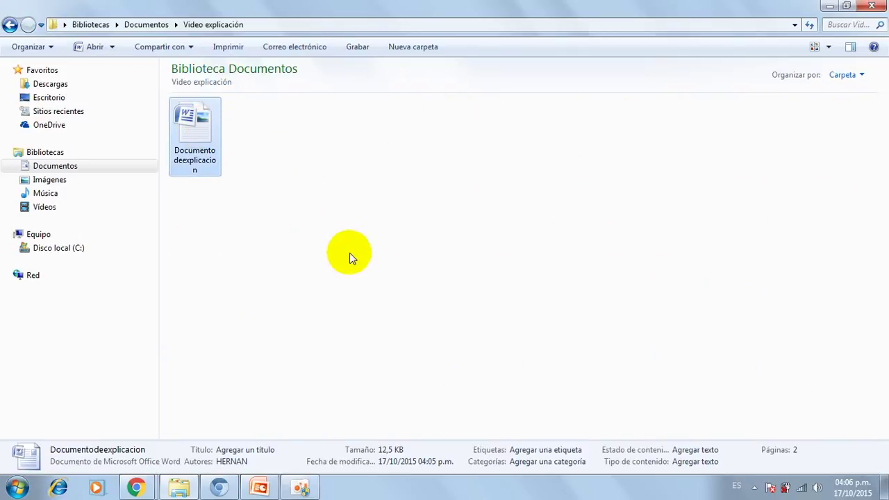
double_click(196, 133)
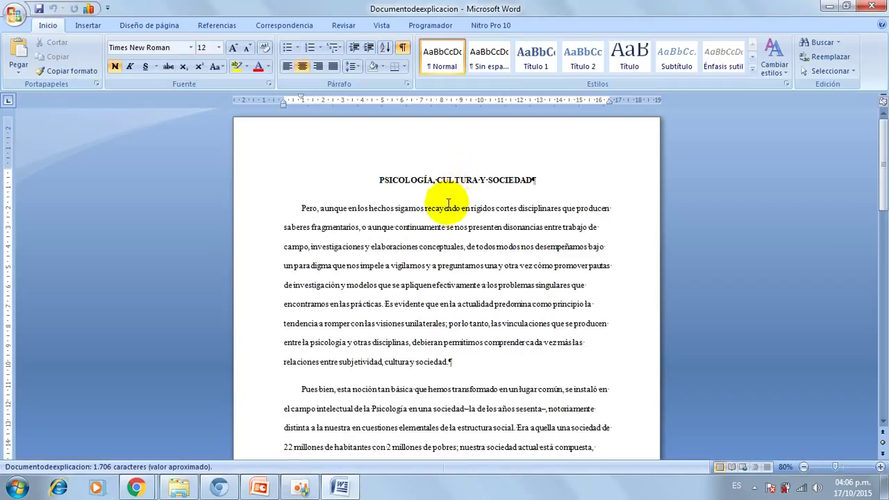
scroll(431, 229, down, 4)
scroll(431, 230, down, 3)
scroll(388, 234, down, 3)
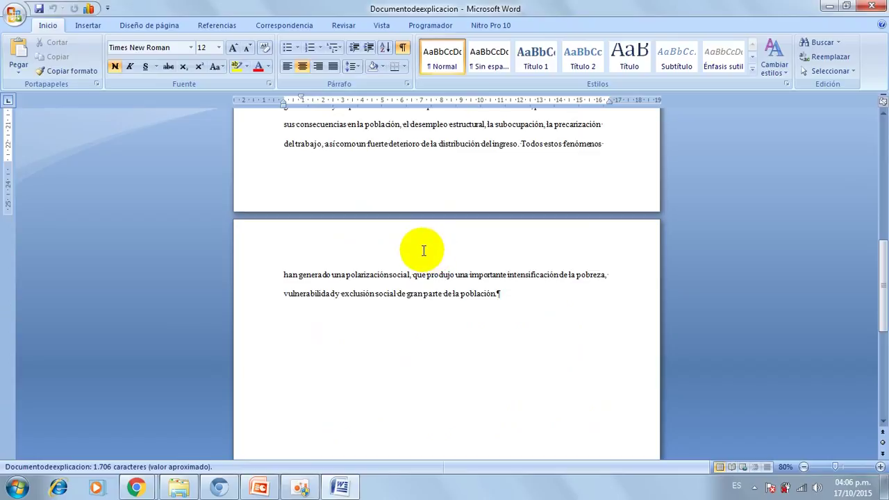
scroll(423, 248, up, 3)
scroll(422, 250, up, 4)
scroll(389, 222, up, 2)
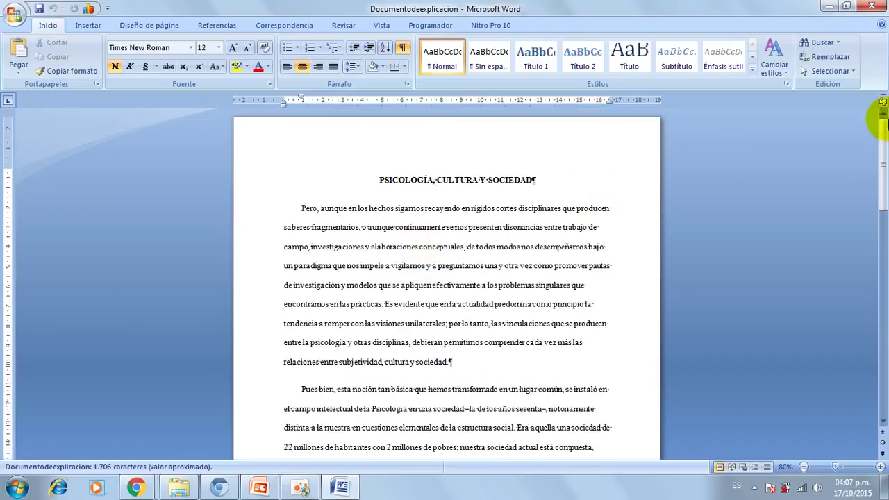
click(871, 6)
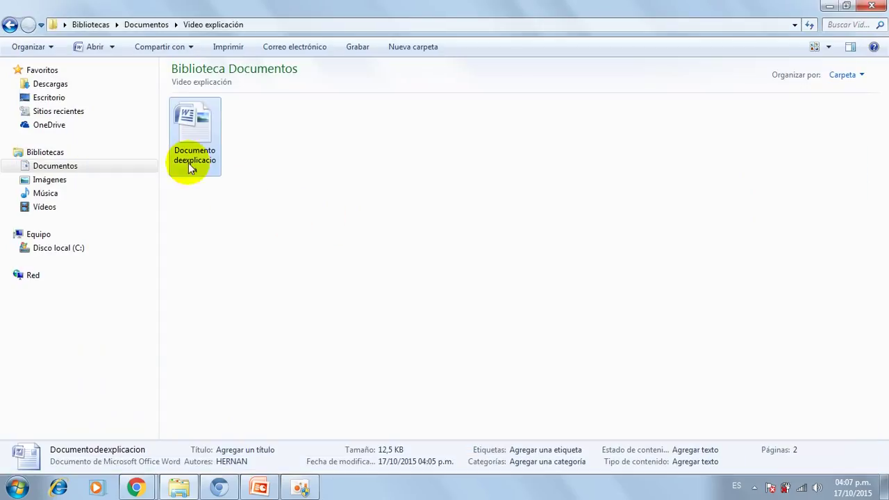
click(279, 288)
click(195, 127)
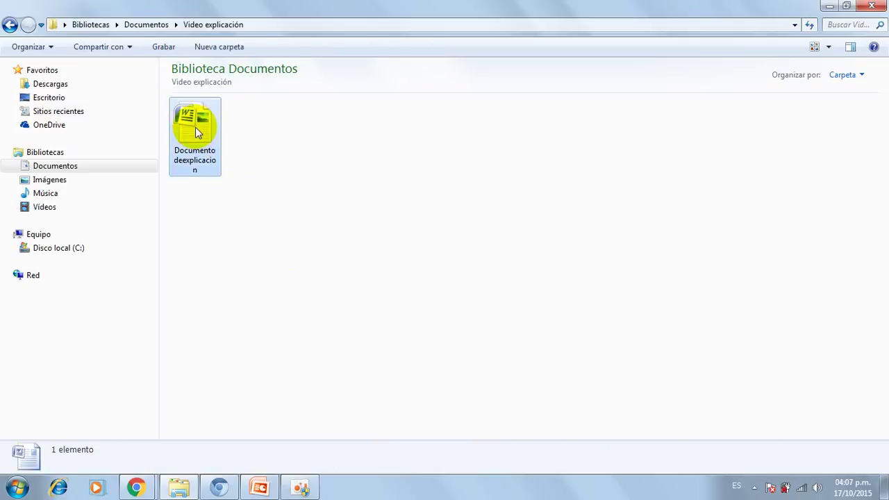